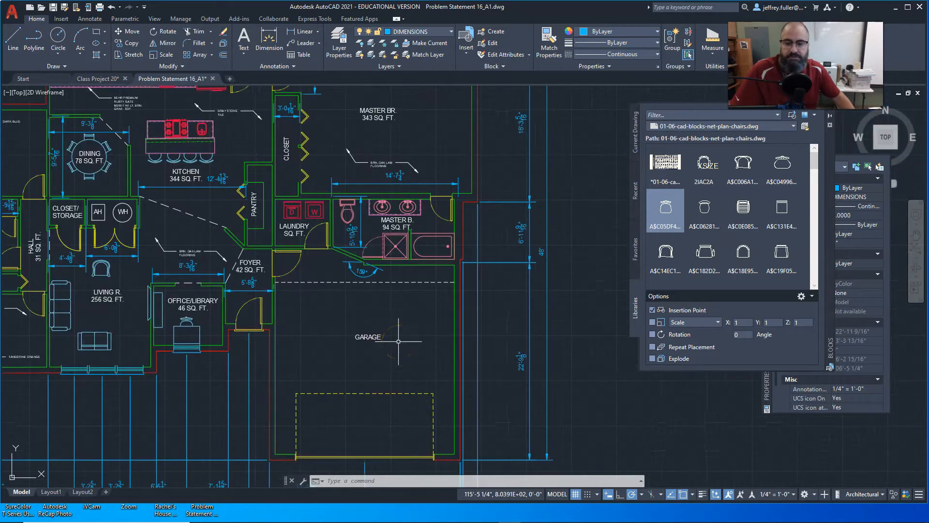
Select the MASTER BR. room label and review its Annotation text style settings, leaving them as they are.
{"action": "middle_click_drag", "start_coordinate": [398, 341], "coordinate": [415, 381]}
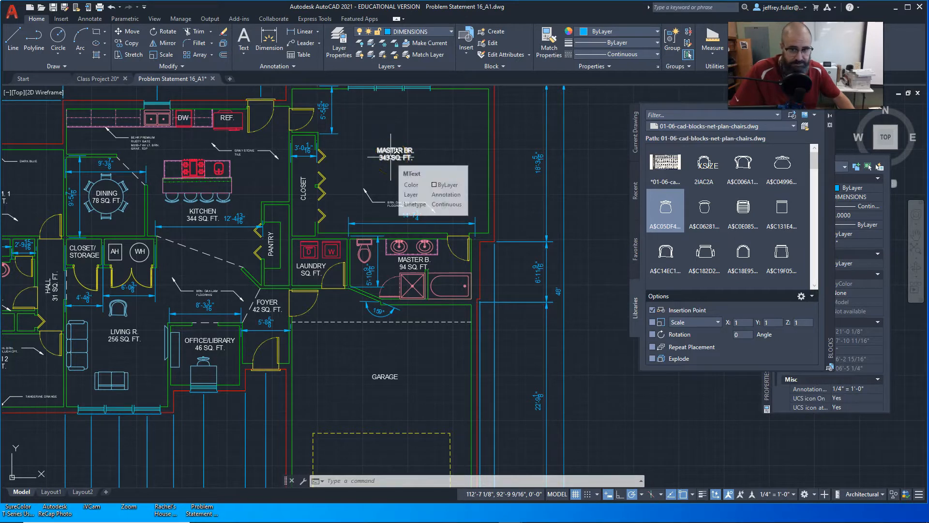
{"action": "left_click", "coordinate": [416, 154]}
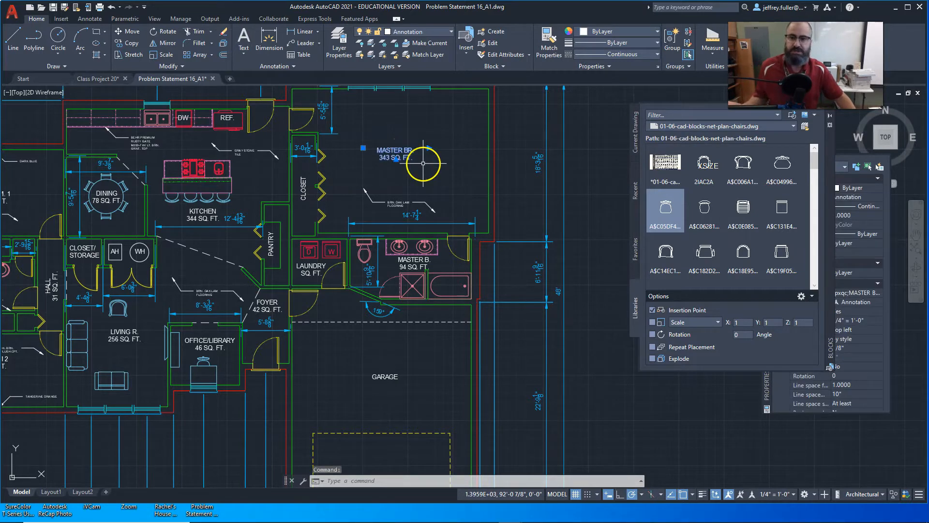
{"action": "left_click", "coordinate": [400, 149]}
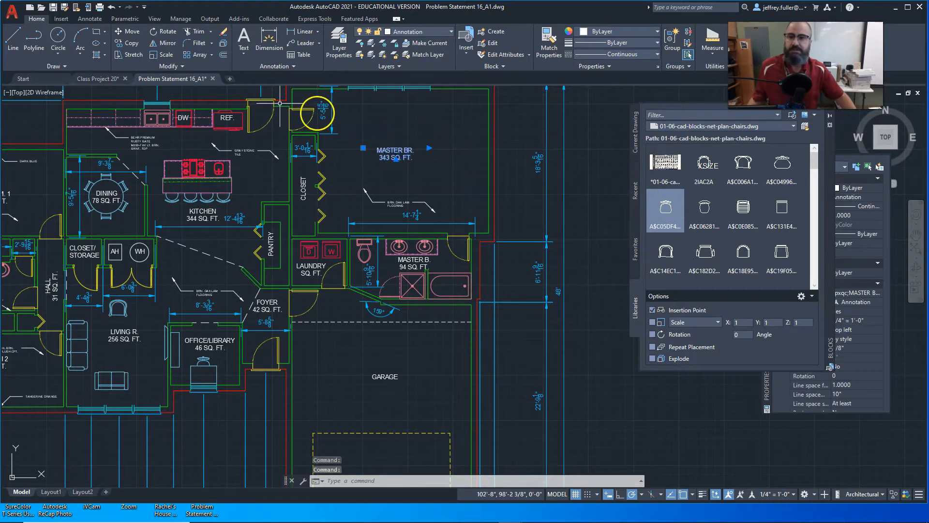
{"action": "left_click", "coordinate": [298, 68]}
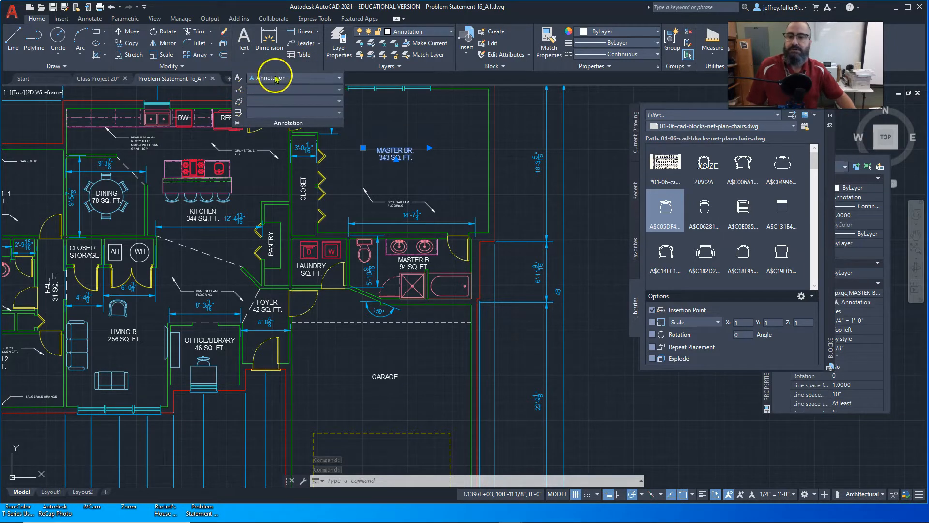
{"action": "left_click", "coordinate": [240, 78]}
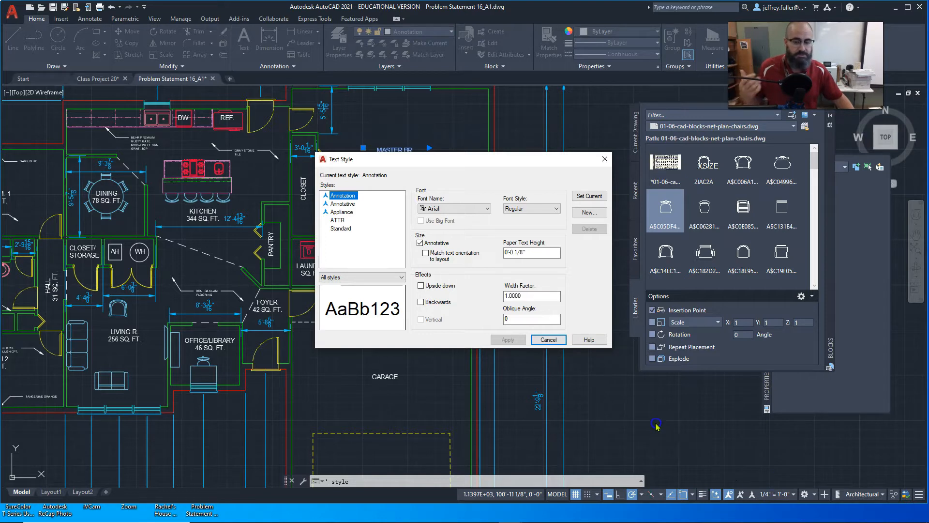
{"action": "left_click", "coordinate": [549, 339]}
Examine the foundation plan and the wall section detail drawn beside the floor plan.
{"action": "scroll", "coordinate": [594, 367], "scroll_direction": "down", "scroll_amount": 3}
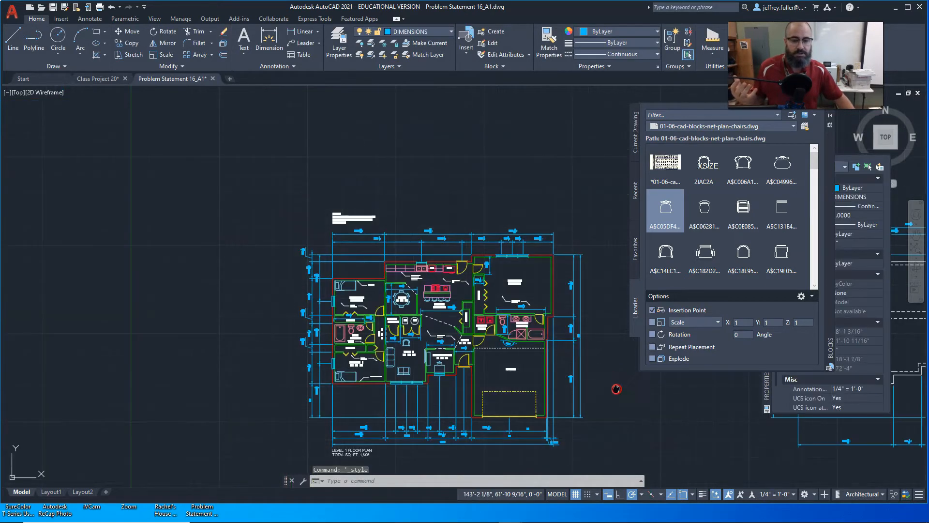
{"action": "scroll", "coordinate": [416, 270], "scroll_direction": "up", "scroll_amount": 10}
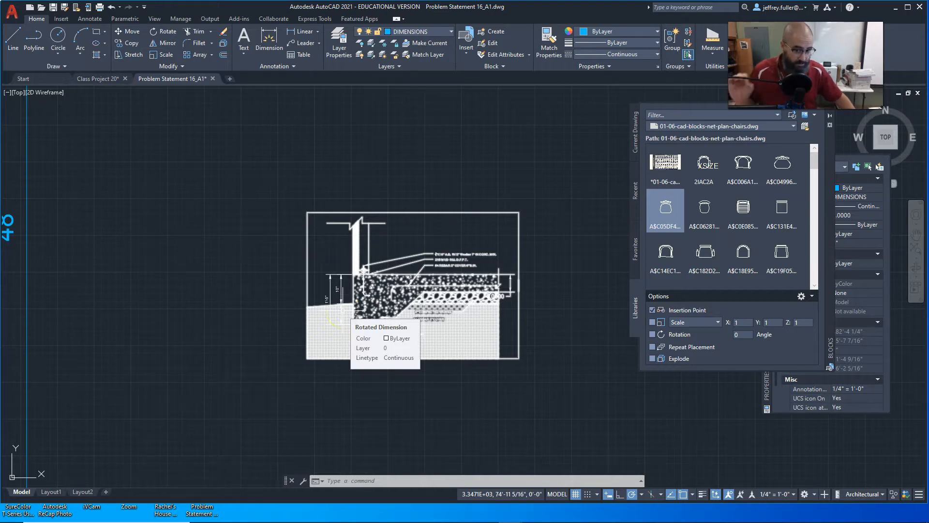
{"action": "scroll", "coordinate": [408, 348], "scroll_direction": "down", "scroll_amount": 6}
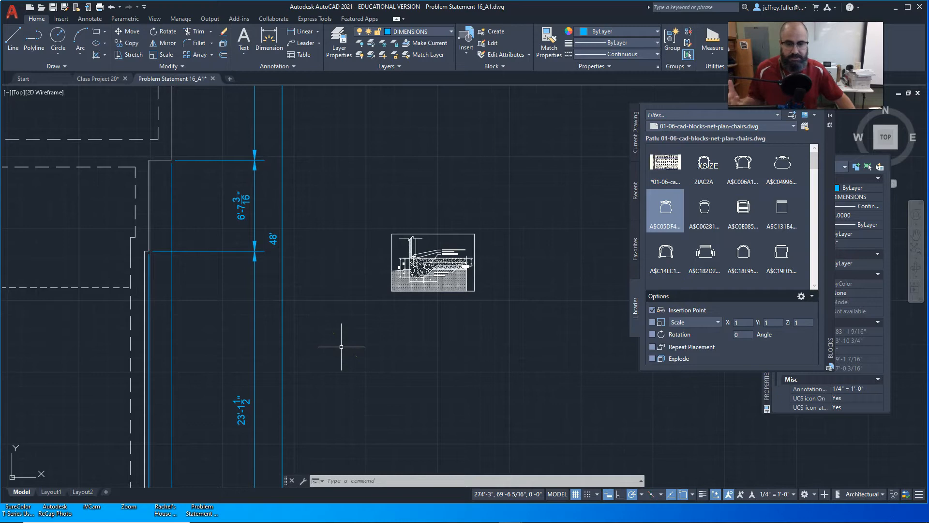
{"action": "scroll", "coordinate": [389, 380], "scroll_direction": "down", "scroll_amount": 3}
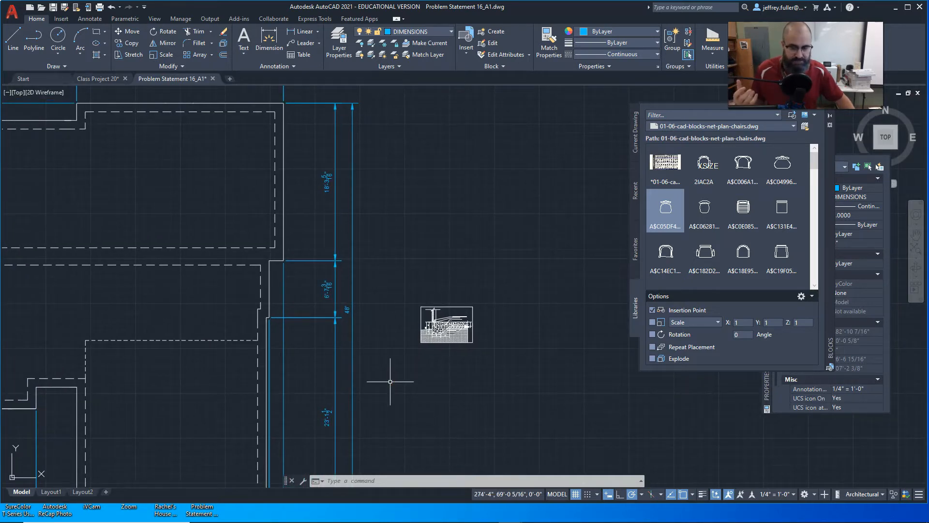
{"action": "scroll", "coordinate": [393, 376], "scroll_direction": "down", "scroll_amount": 2}
{"action": "scroll", "coordinate": [392, 375], "scroll_direction": "up", "scroll_amount": 2}
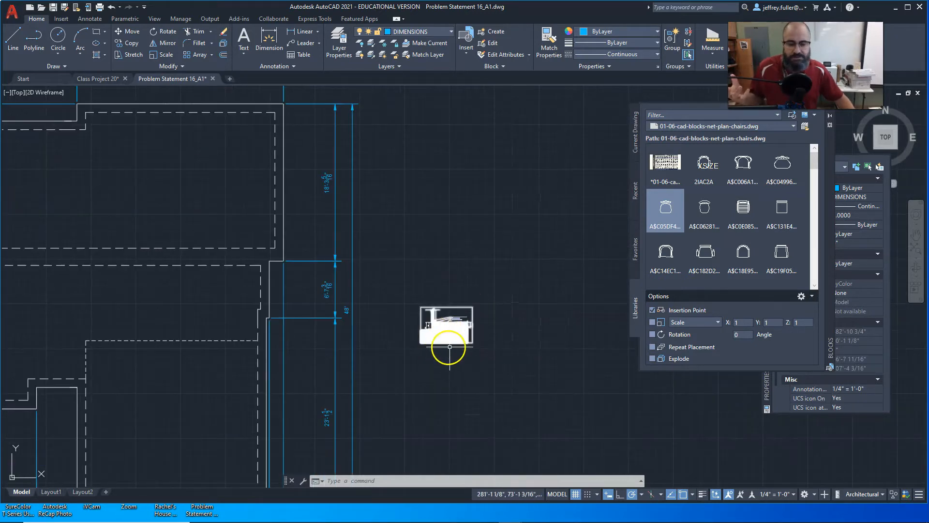
{"action": "scroll", "coordinate": [421, 370], "scroll_direction": "down", "scroll_amount": 2}
{"action": "scroll", "coordinate": [420, 370], "scroll_direction": "down", "scroll_amount": 3}
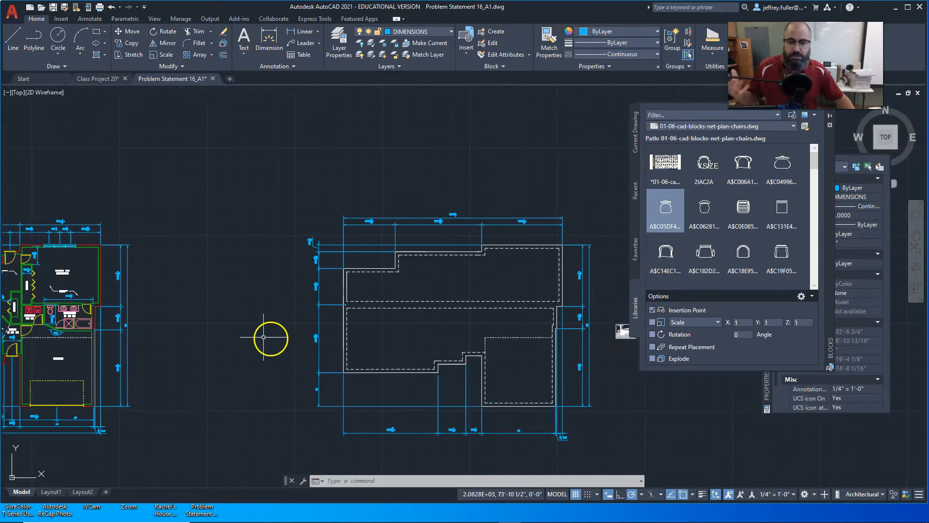
Select the MASTER BR. label on the floor plan and move the Properties palette beside the master bedroom.
{"action": "middle_click_drag", "start_coordinate": [242, 337], "coordinate": [421, 328]}
{"action": "scroll", "coordinate": [183, 244], "scroll_direction": "up", "scroll_amount": 5}
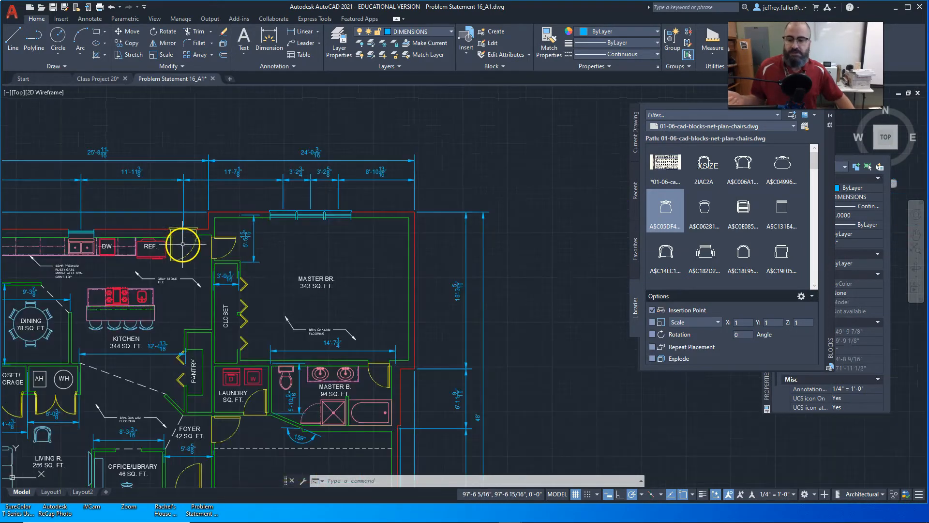
{"action": "left_click", "coordinate": [315, 277]}
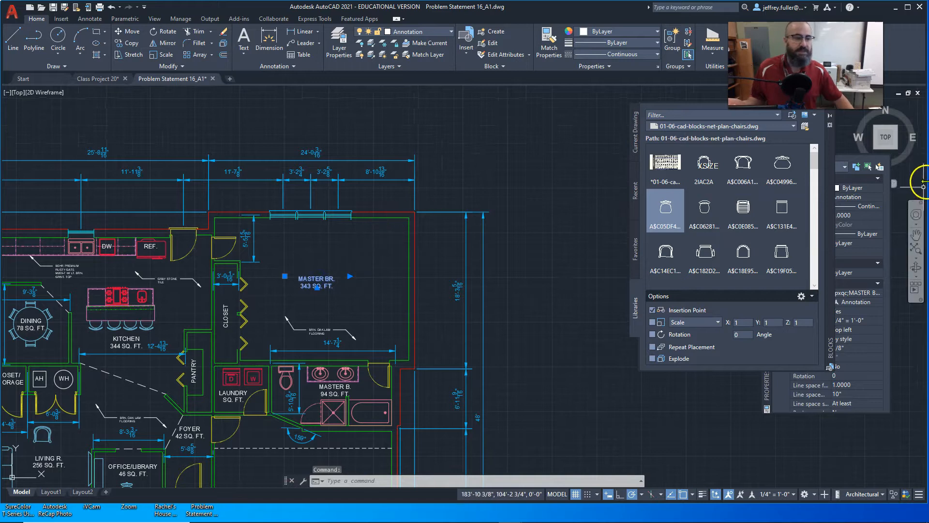
{"action": "left_click_drag", "start_coordinate": [769, 392], "coordinate": [443, 353]}
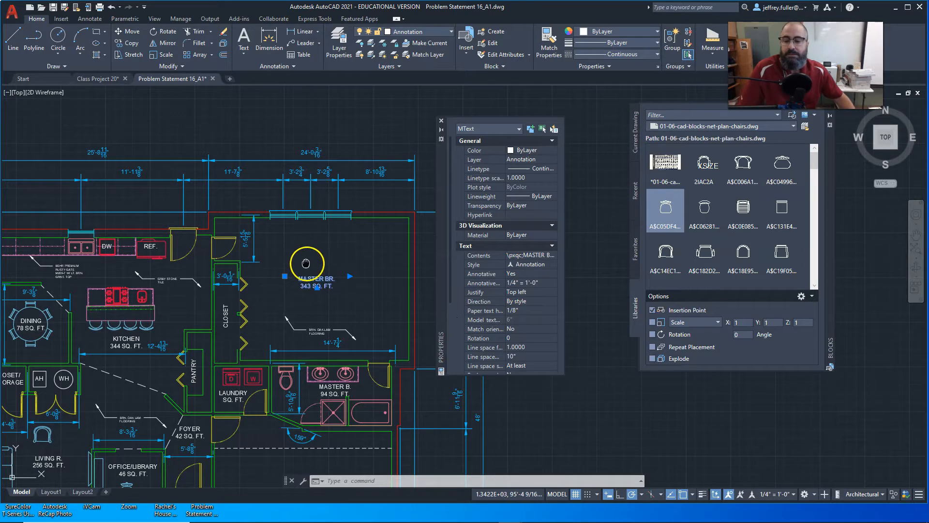
Examine the room name and square footage labels across the floor plan, including the rotated master closet label.
{"action": "middle_click_drag", "start_coordinate": [306, 263], "coordinate": [383, 225]}
{"action": "middle_click_drag", "start_coordinate": [333, 290], "coordinate": [332, 241]}
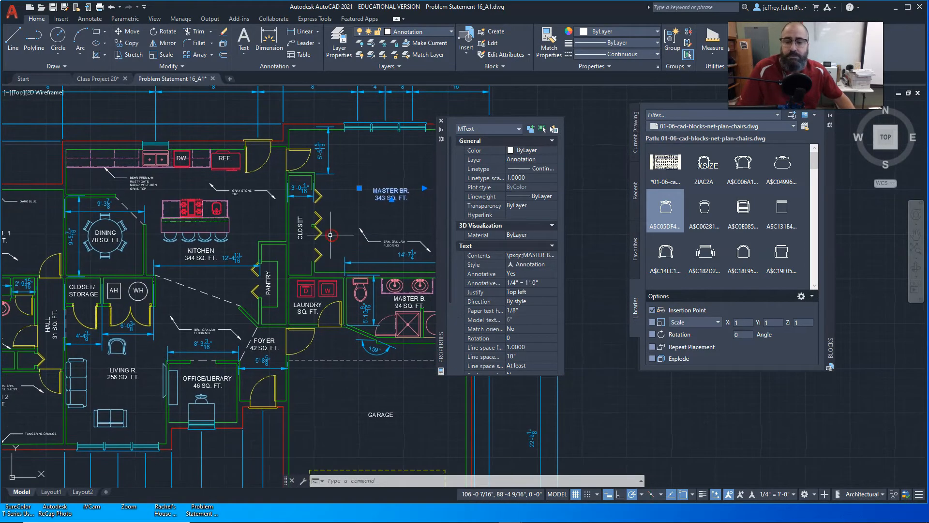
{"action": "middle_click_drag", "start_coordinate": [323, 305], "coordinate": [309, 256]}
{"action": "middle_click_drag", "start_coordinate": [328, 353], "coordinate": [355, 388]}
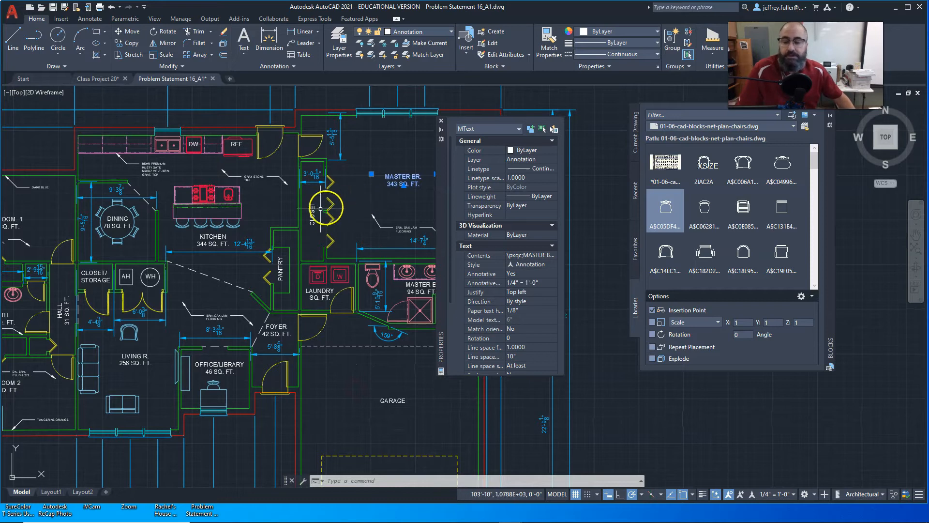
{"action": "mouse_move", "coordinate": [313, 210]}
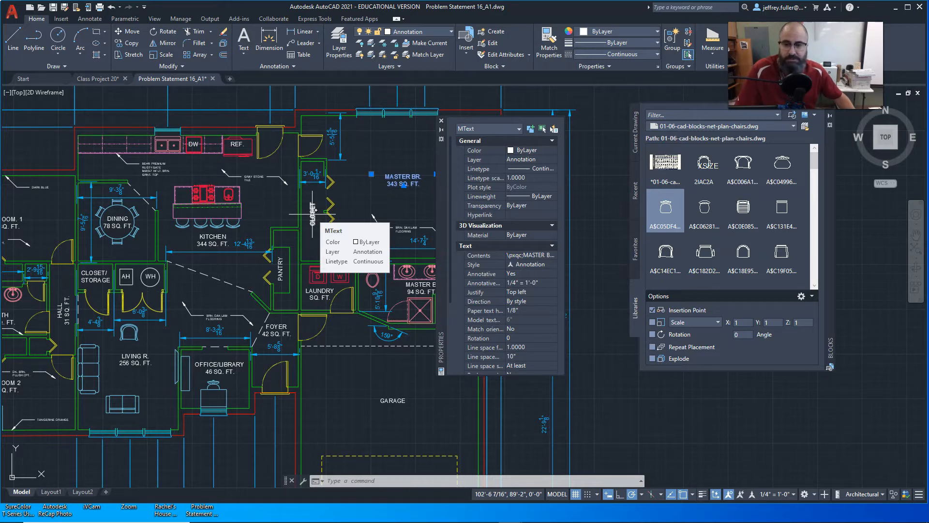
{"action": "middle_click_drag", "start_coordinate": [273, 210], "coordinate": [344, 184]}
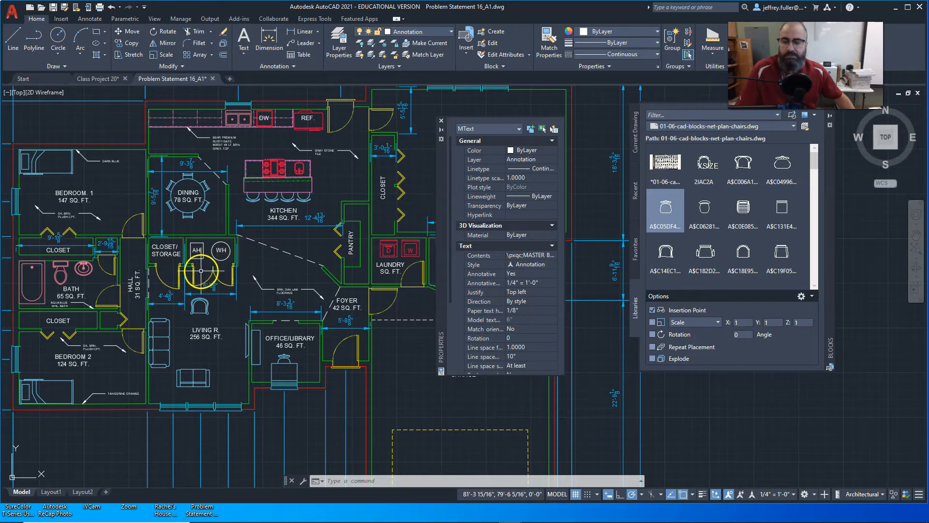
Examine the AH and WH appliance labels in the utility closet above the living room and the surrounding room labels.
{"action": "scroll", "coordinate": [201, 271], "scroll_direction": "up", "scroll_amount": 2}
{"action": "scroll", "coordinate": [201, 270], "scroll_direction": "up", "scroll_amount": 2}
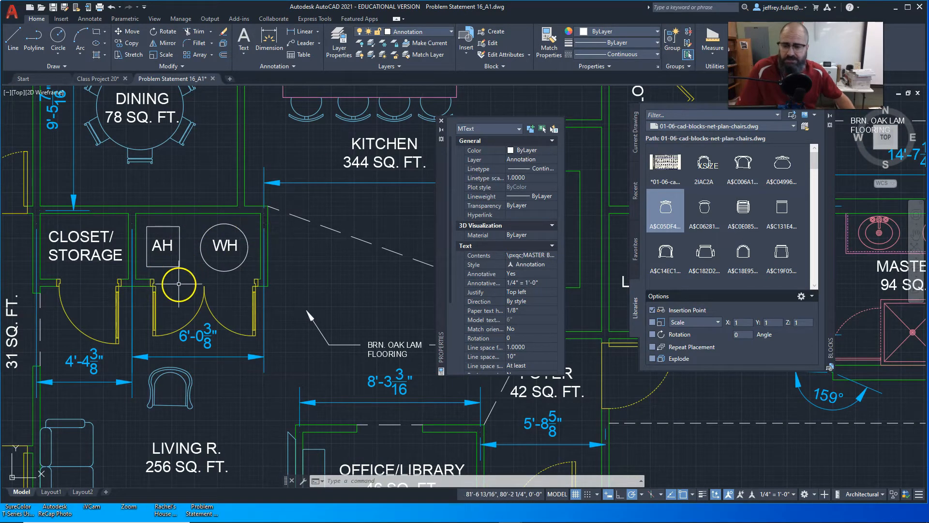
{"action": "middle_click_drag", "start_coordinate": [178, 284], "coordinate": [187, 260]}
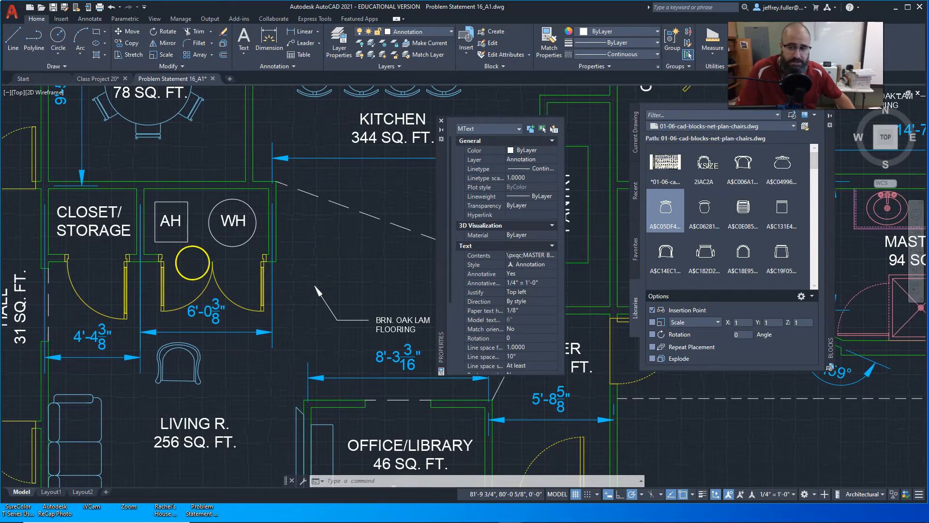
{"action": "scroll", "coordinate": [192, 262], "scroll_direction": "down", "scroll_amount": 2}
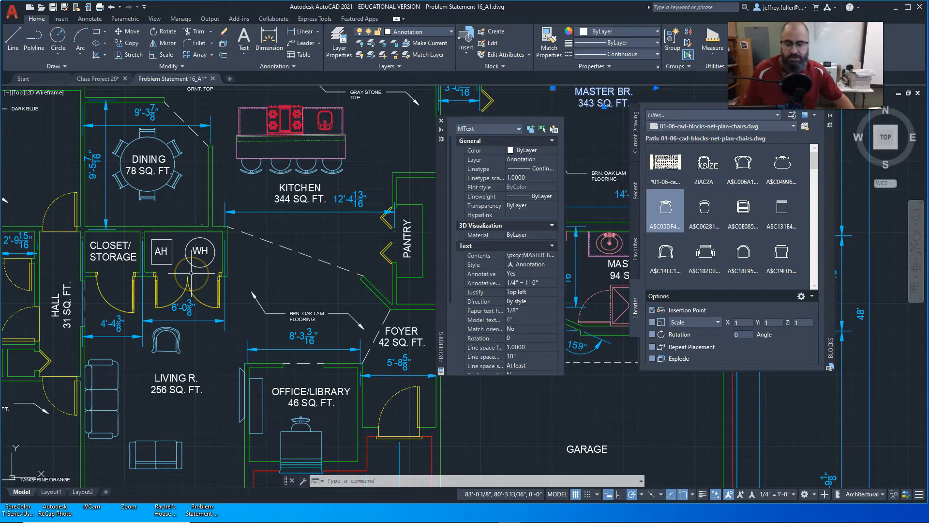
{"action": "scroll", "coordinate": [191, 273], "scroll_direction": "down", "scroll_amount": 2}
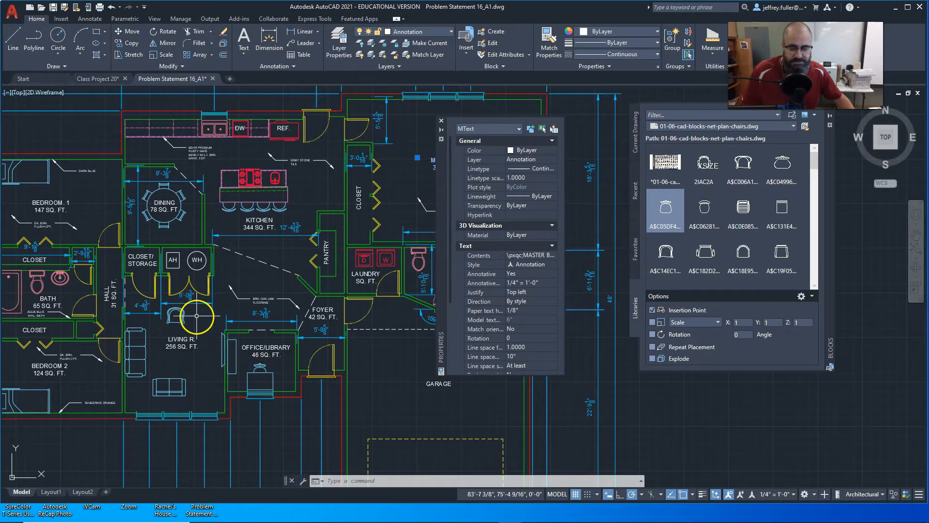
{"action": "middle_click_drag", "start_coordinate": [197, 323], "coordinate": [227, 321]}
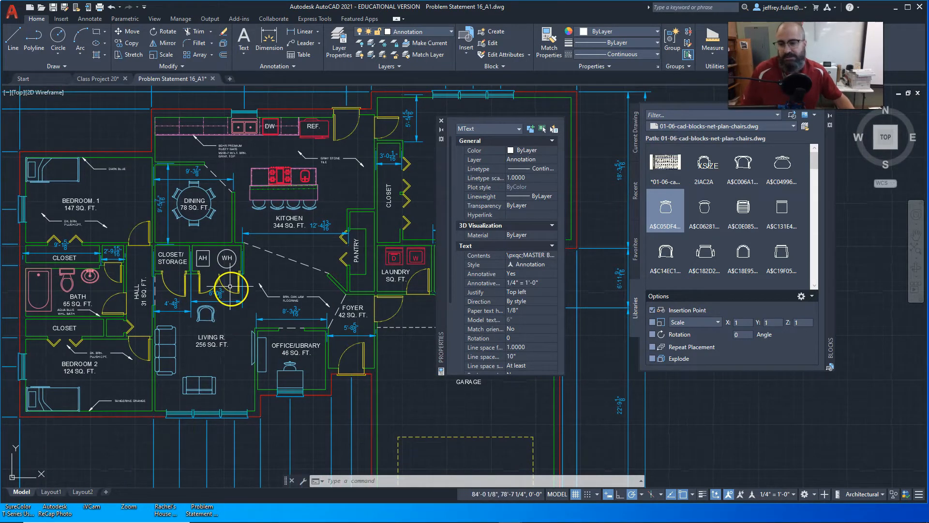
{"action": "scroll", "coordinate": [233, 290], "scroll_direction": "up", "scroll_amount": 2}
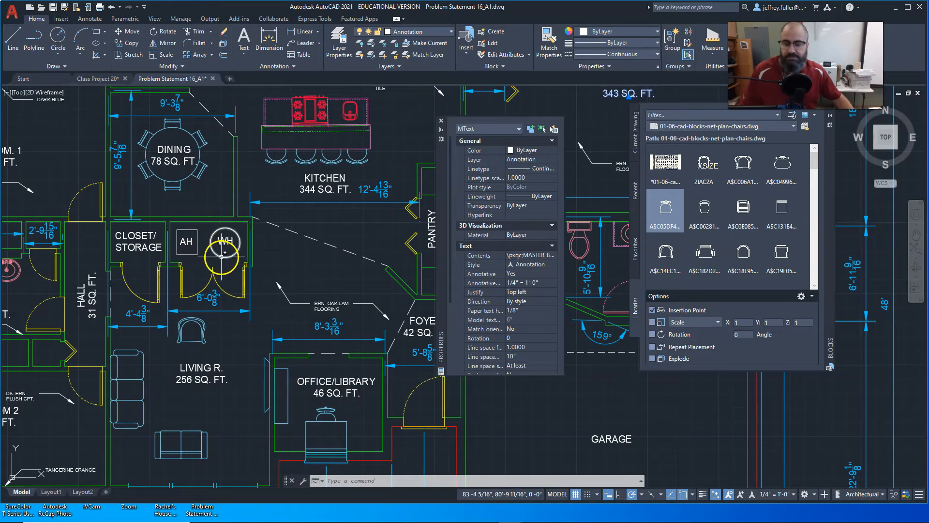
{"action": "scroll", "coordinate": [220, 267], "scroll_direction": "down", "scroll_amount": 3}
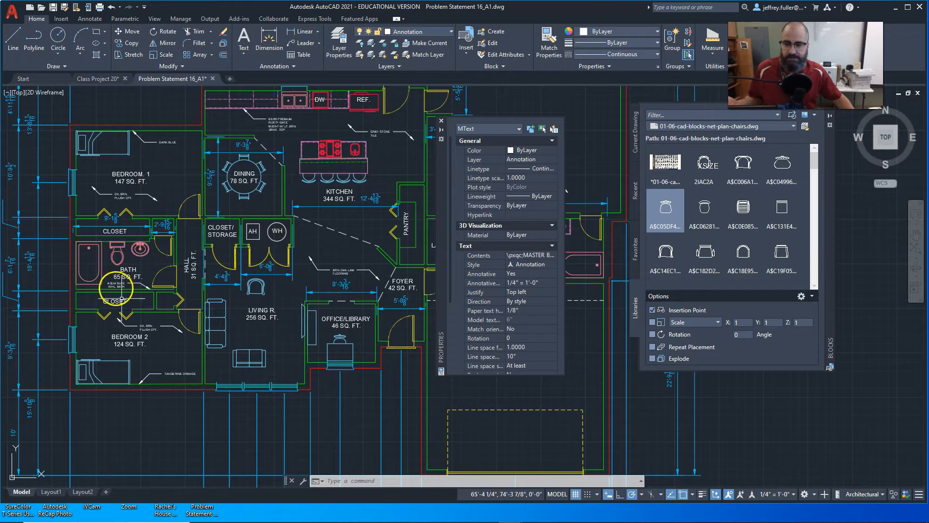
{"action": "middle_click_drag", "start_coordinate": [227, 310], "coordinate": [152, 306]}
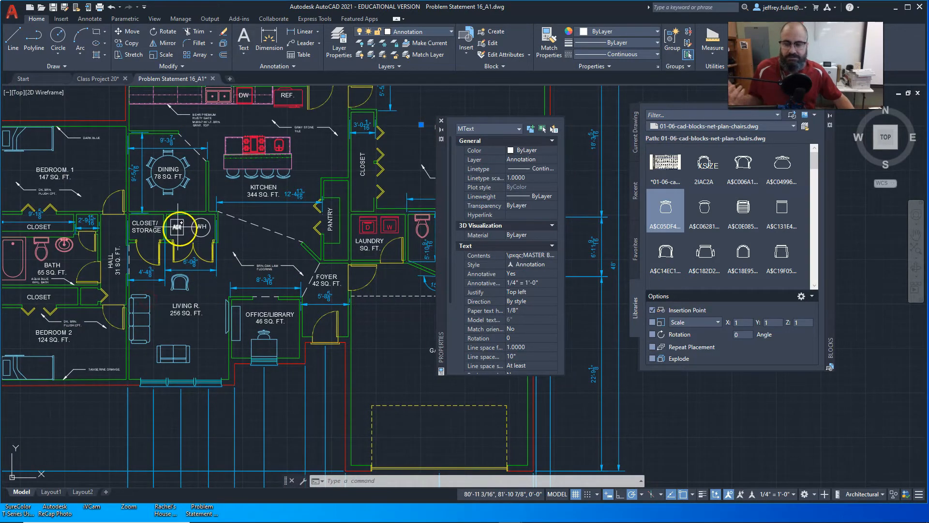
Add the edge of the AH box to the selection and check the common properties of the selected objects.
{"action": "left_click", "coordinate": [183, 240]}
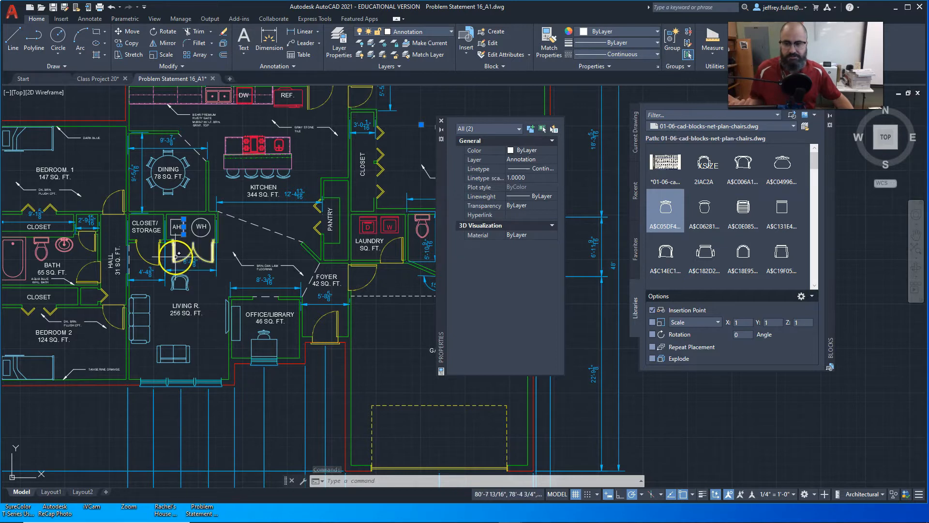
{"action": "scroll", "coordinate": [176, 255], "scroll_direction": "down", "scroll_amount": 3}
{"action": "scroll", "coordinate": [176, 255], "scroll_direction": "up", "scroll_amount": 5}
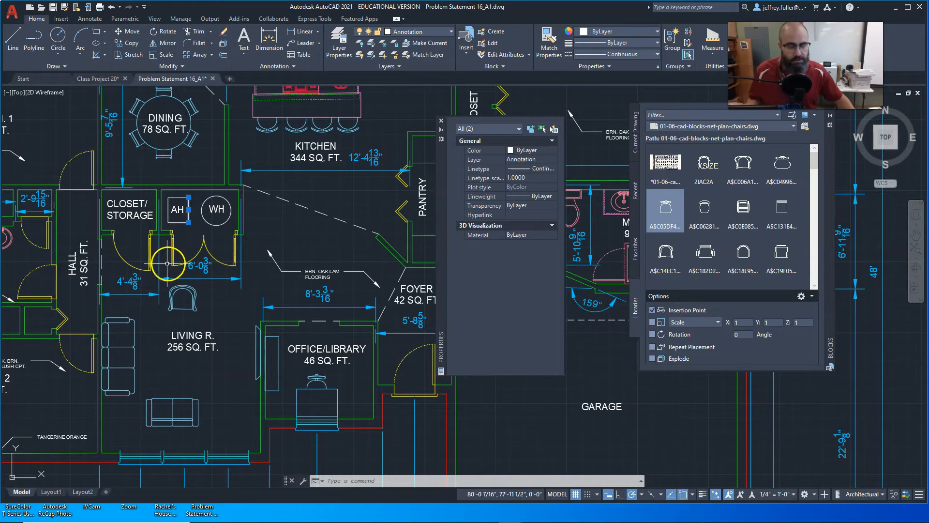
{"action": "scroll", "coordinate": [167, 268], "scroll_direction": "down", "scroll_amount": 5}
{"action": "middle_click_drag", "start_coordinate": [167, 271], "coordinate": [237, 266]}
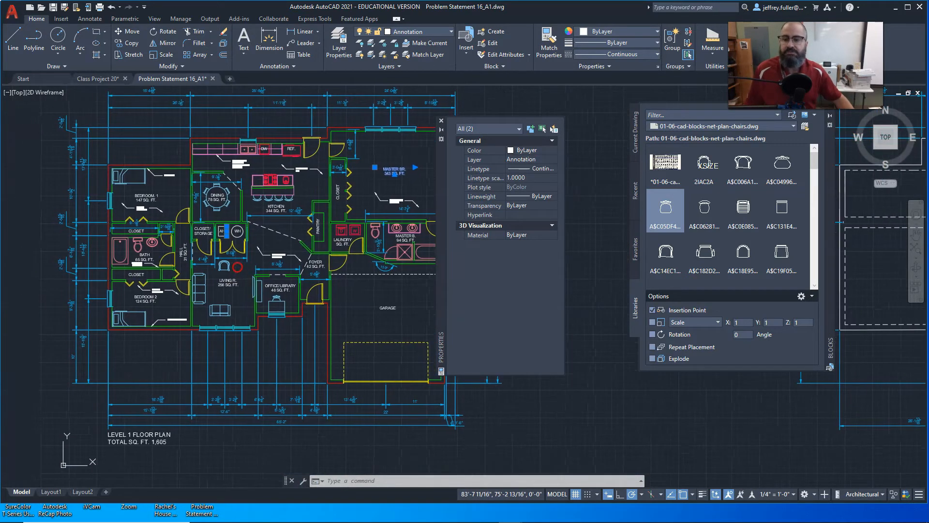
Examine the kitchen's leader notes for the gray stone tile and the Behr Premium Rusty Gate cabinet finish.
{"action": "scroll", "coordinate": [248, 168], "scroll_direction": "up", "scroll_amount": 4}
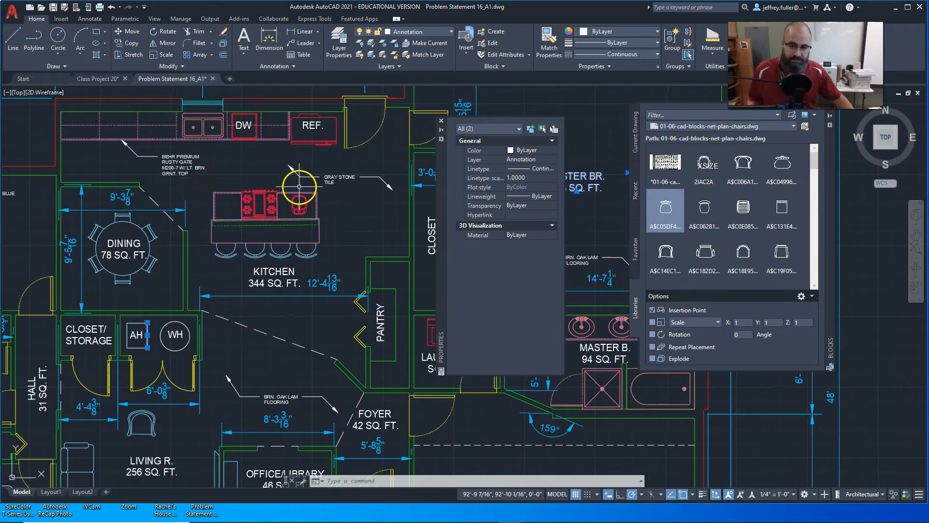
{"action": "left_click", "coordinate": [367, 211]}
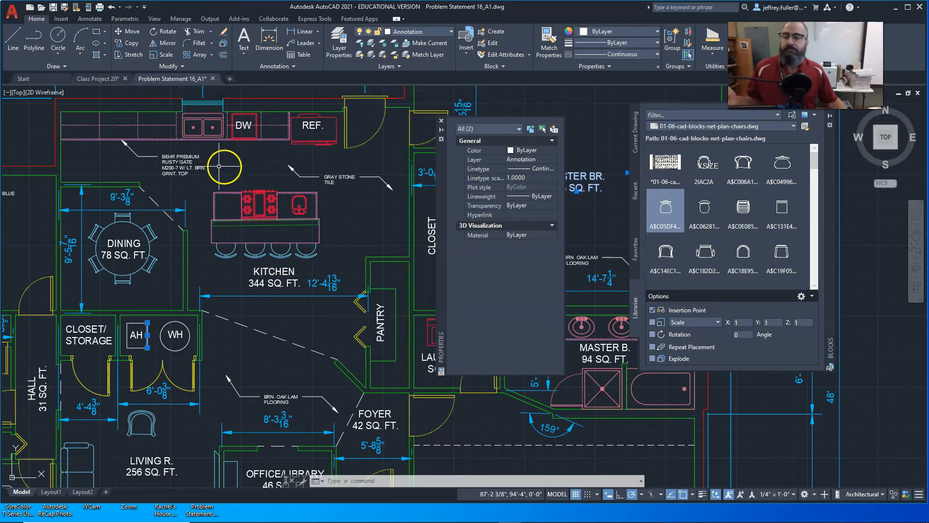
{"action": "scroll", "coordinate": [170, 163], "scroll_direction": "up", "scroll_amount": 2}
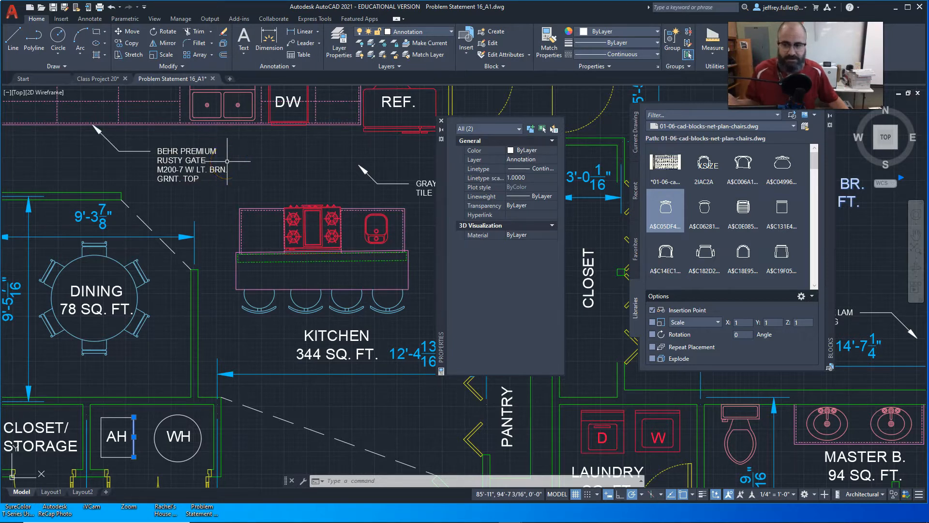
{"action": "left_click", "coordinate": [178, 175]}
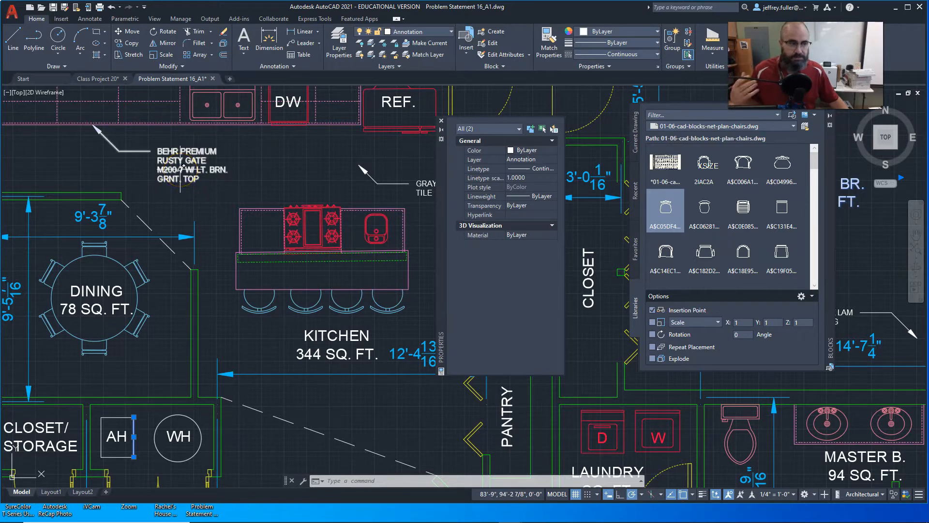
{"action": "left_click", "coordinate": [183, 167]}
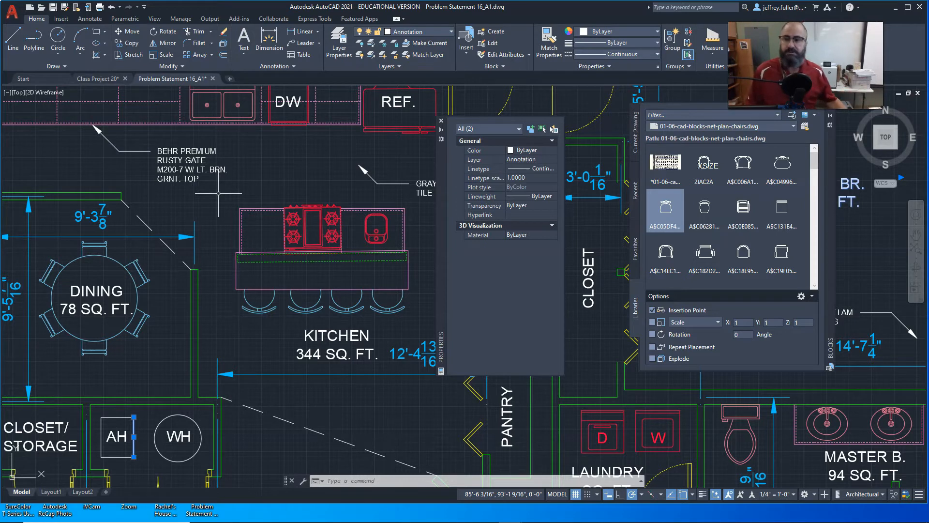
{"action": "mouse_move", "coordinate": [211, 205]}
{"action": "middle_mouse_down"}
{"action": "mouse_move", "coordinate": [235, 190]}
{"action": "mouse_move", "coordinate": [213, 227]}
{"action": "middle_mouse_up"}
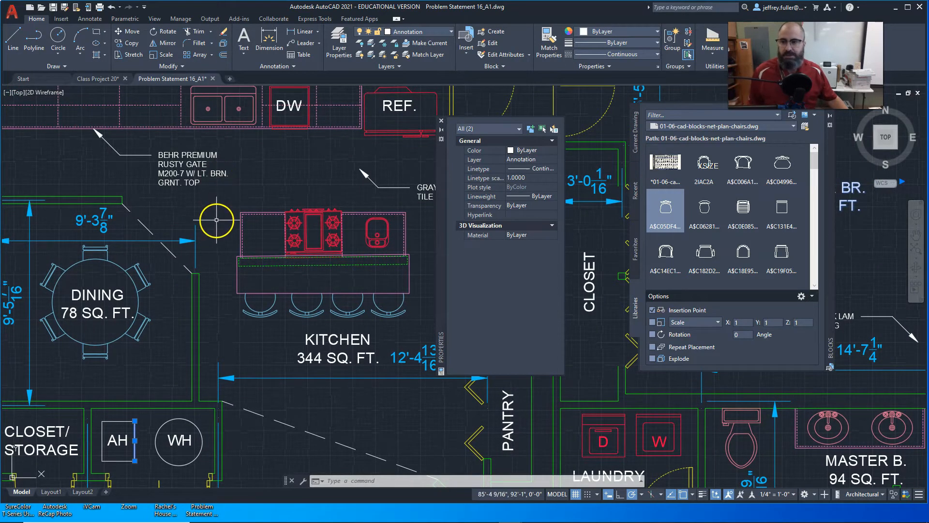
Examine the kitchen's gray stone tile leader note and the brown oak laminate flooring note above the office/library.
{"action": "scroll", "coordinate": [216, 208], "scroll_direction": "down", "scroll_amount": 2}
{"action": "middle_click_drag", "start_coordinate": [216, 208], "coordinate": [214, 185]}
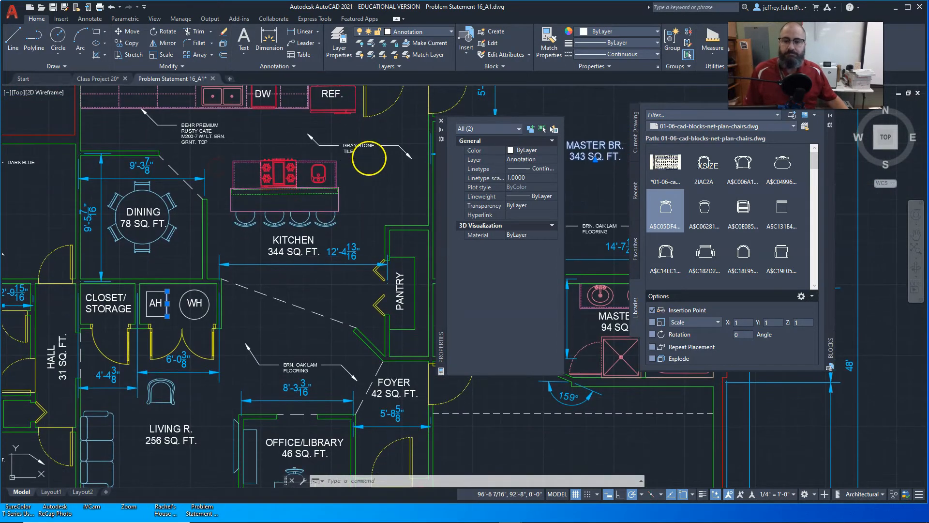
{"action": "middle_click_drag", "start_coordinate": [368, 158], "coordinate": [282, 198]}
{"action": "scroll", "coordinate": [279, 198], "scroll_direction": "up", "scroll_amount": 4}
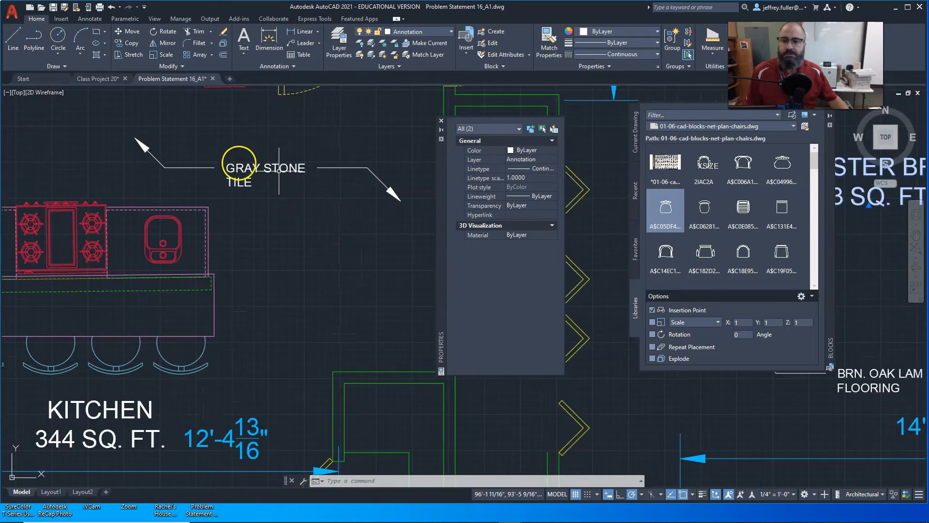
{"action": "scroll", "coordinate": [269, 257], "scroll_direction": "down", "scroll_amount": 4}
{"action": "scroll", "coordinate": [291, 278], "scroll_direction": "up", "scroll_amount": 3}
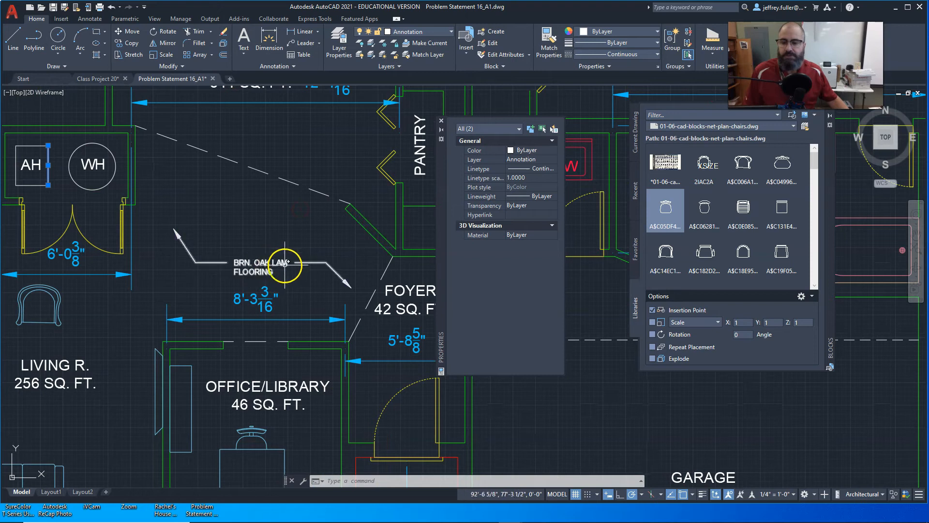
{"action": "scroll", "coordinate": [263, 224], "scroll_direction": "down", "scroll_amount": 3}
{"action": "middle_click_drag", "start_coordinate": [263, 225], "coordinate": [290, 190]}
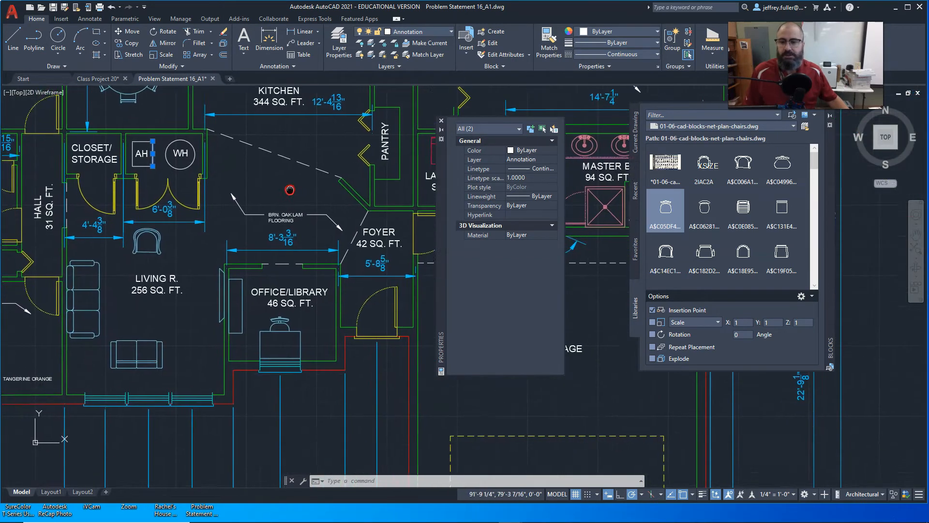
{"action": "middle_click_drag", "start_coordinate": [182, 297], "coordinate": [307, 271]}
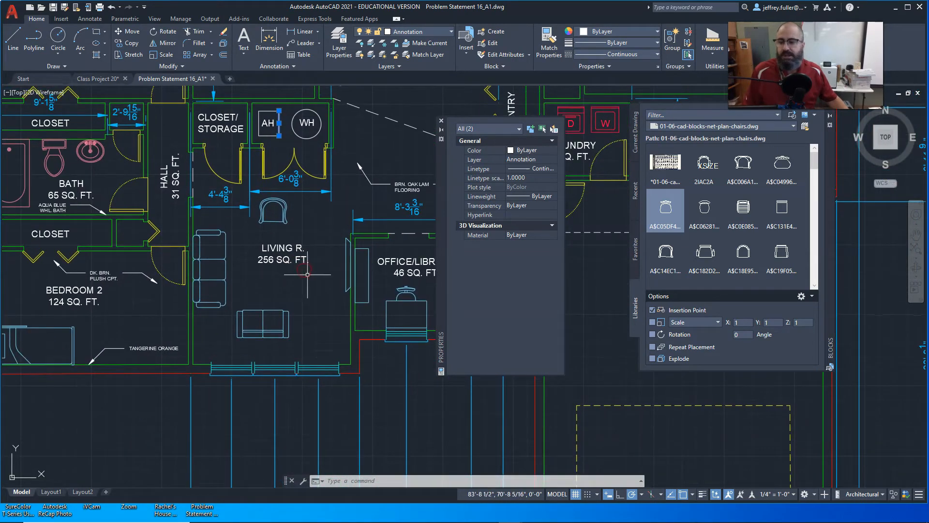
{"action": "scroll", "coordinate": [307, 275], "scroll_direction": "down", "scroll_amount": 3}
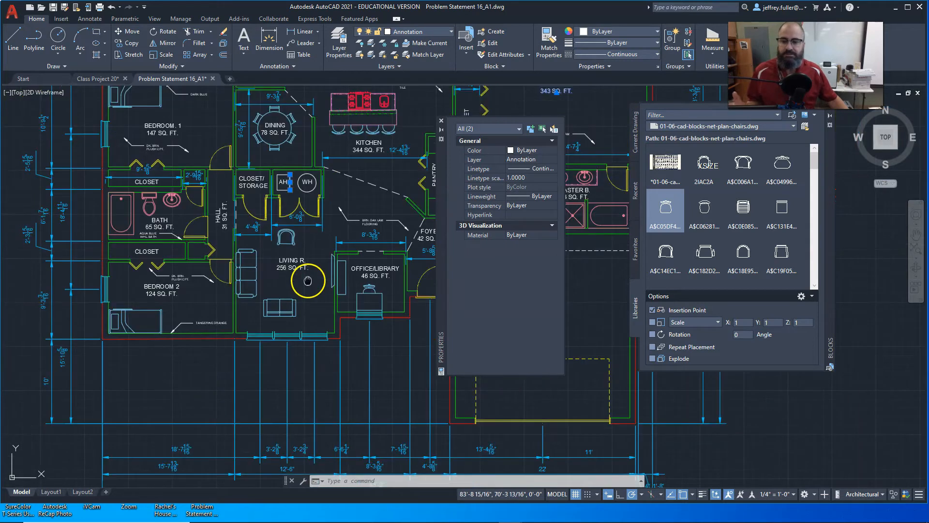
{"action": "middle_click_drag", "start_coordinate": [308, 280], "coordinate": [303, 298]}
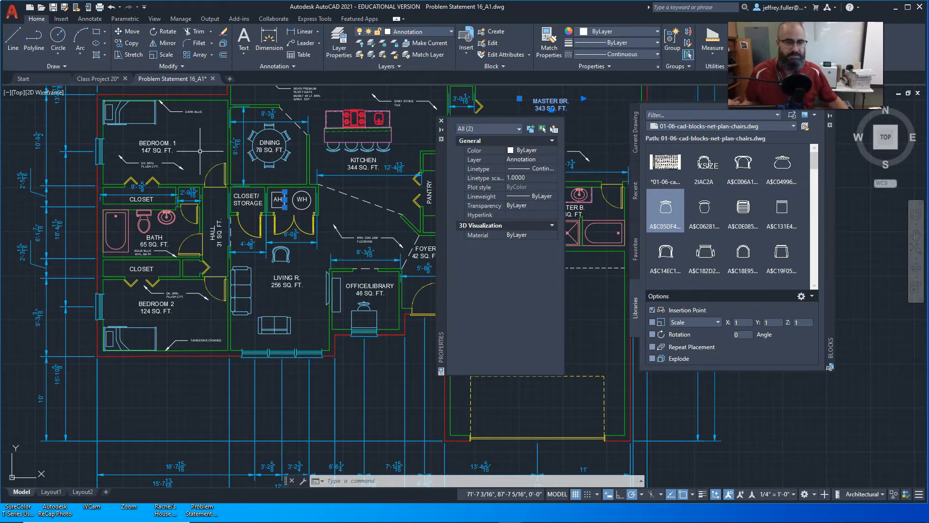
{"action": "scroll", "coordinate": [382, 241], "scroll_direction": "up", "scroll_amount": 4}
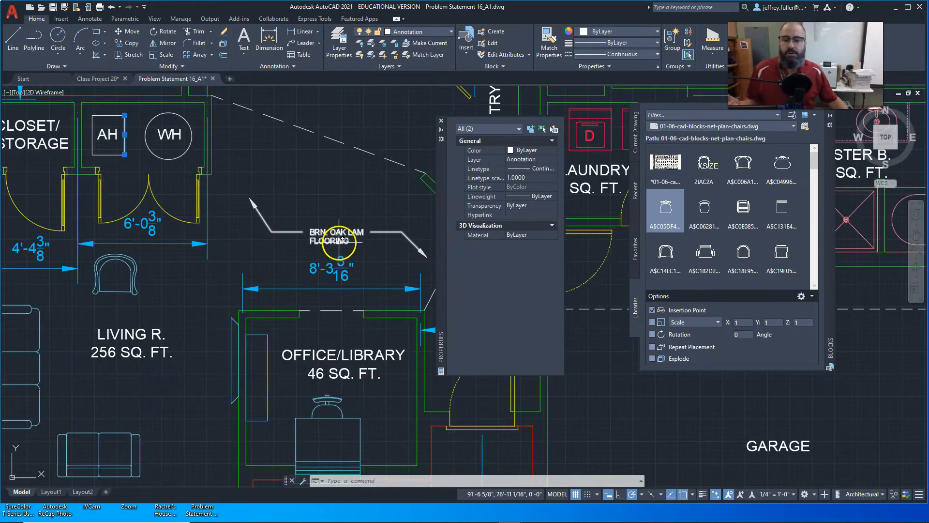
{"action": "scroll", "coordinate": [328, 217], "scroll_direction": "down", "scroll_amount": 4}
Read the general wall paint note above the floor plan and compare it with the flooring leader note near the foyer.
{"action": "middle_click_drag", "start_coordinate": [329, 216], "coordinate": [458, 478]}
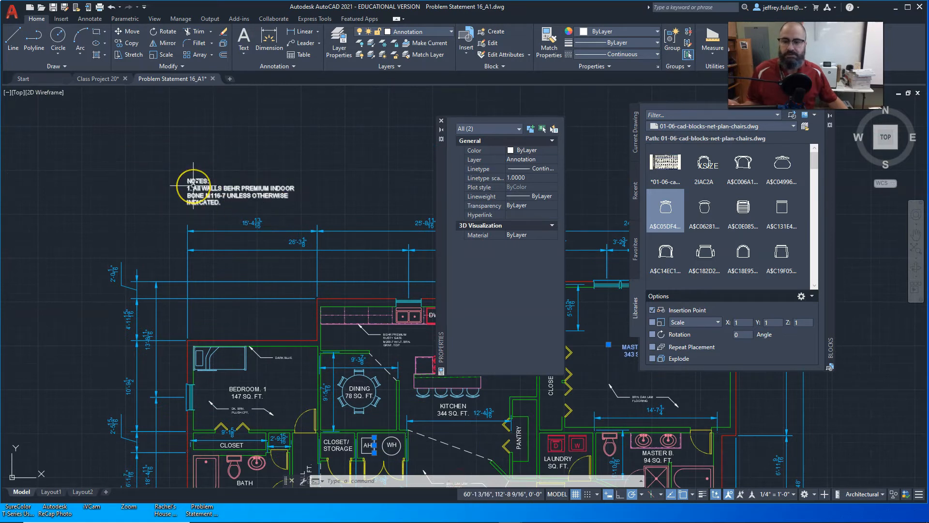
{"action": "middle_click_drag", "start_coordinate": [340, 234], "coordinate": [301, 133]}
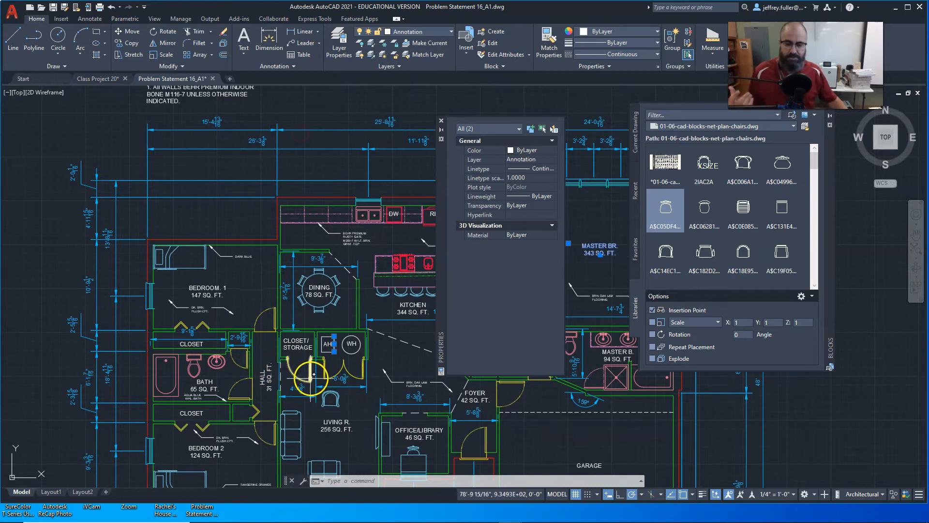
{"action": "scroll", "coordinate": [357, 392], "scroll_direction": "up", "scroll_amount": 2}
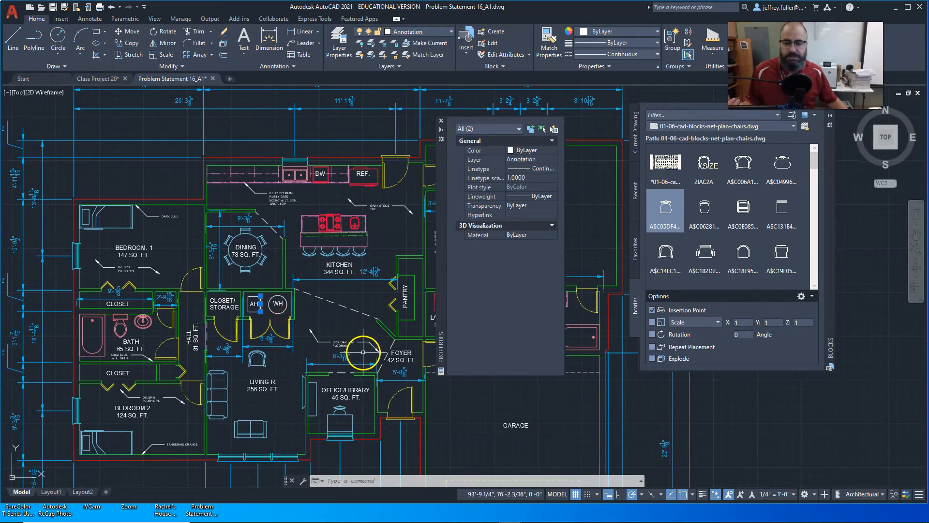
{"action": "scroll", "coordinate": [356, 349], "scroll_direction": "up", "scroll_amount": 4}
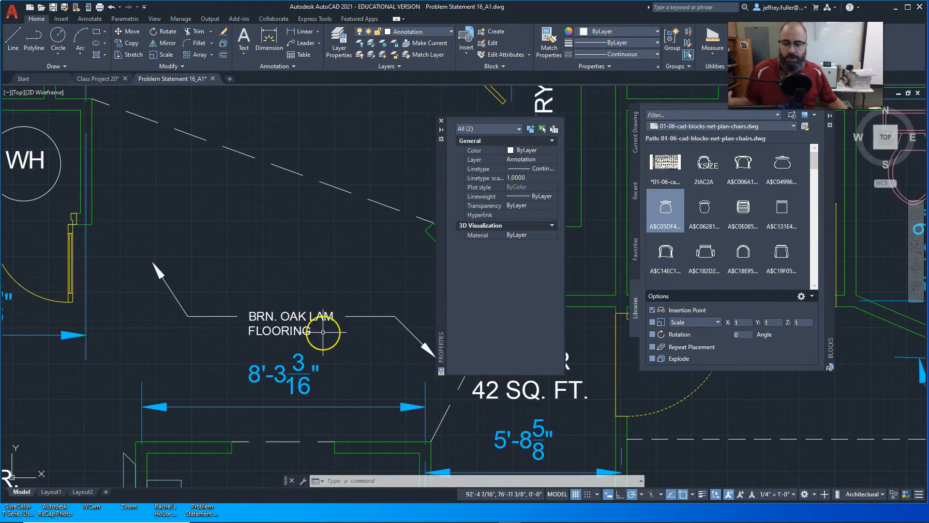
{"action": "scroll", "coordinate": [323, 333], "scroll_direction": "down", "scroll_amount": 6}
{"action": "scroll", "coordinate": [251, 216], "scroll_direction": "up", "scroll_amount": 3}
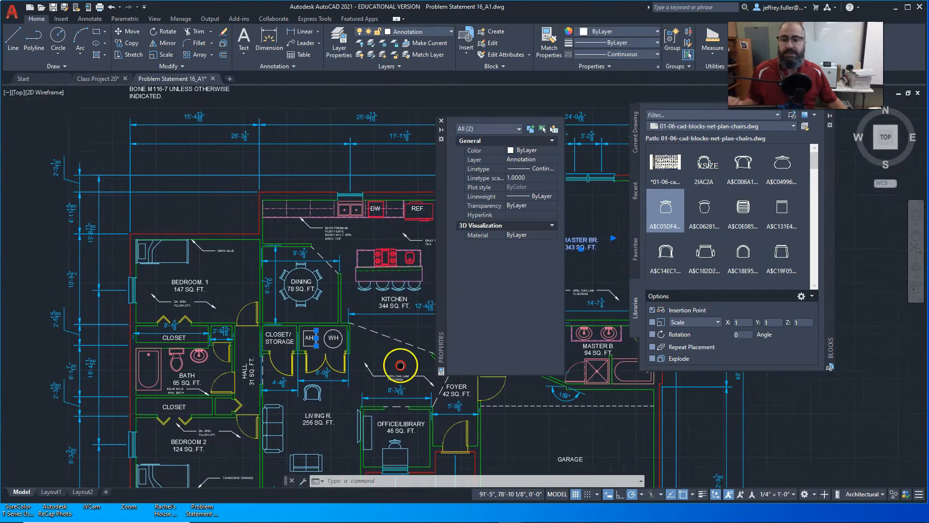
{"action": "middle_click_drag", "start_coordinate": [204, 176], "coordinate": [210, 222]}
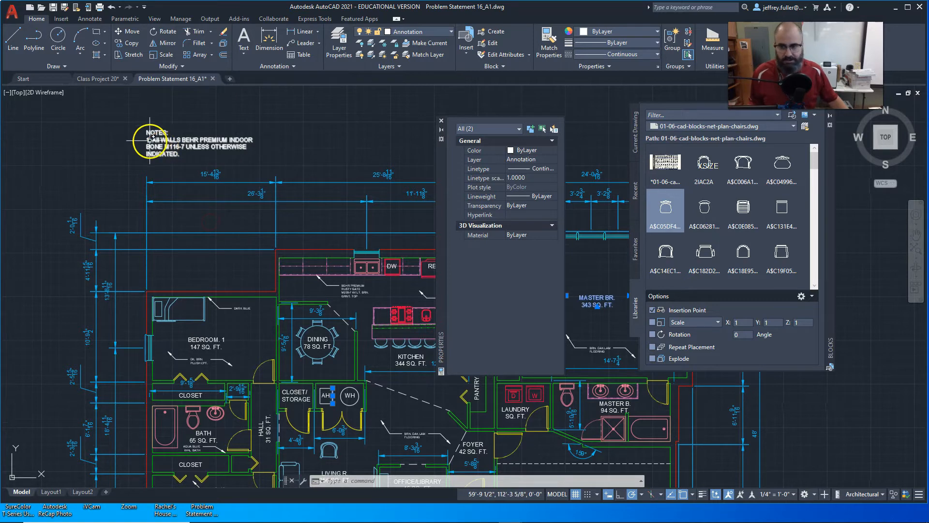
{"action": "scroll", "coordinate": [164, 141], "scroll_direction": "up", "scroll_amount": 4}
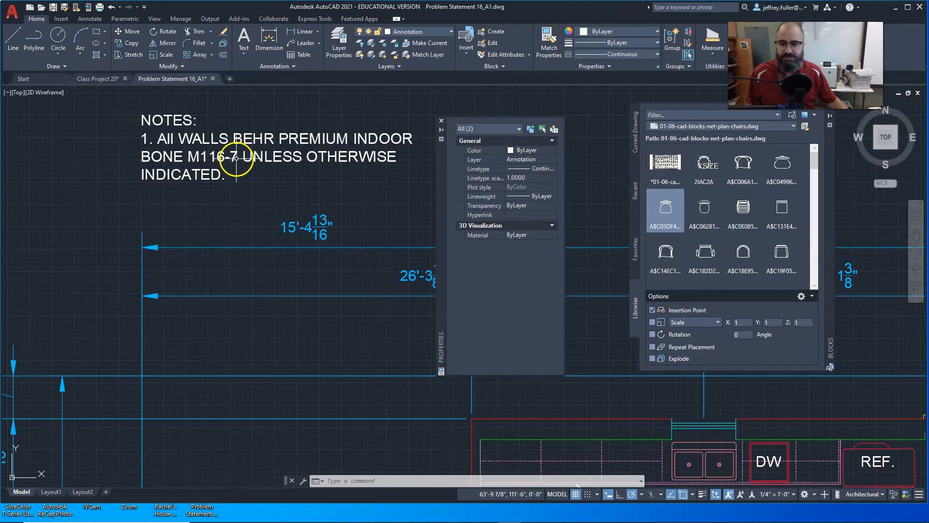
{"action": "scroll", "coordinate": [249, 183], "scroll_direction": "down", "scroll_amount": 4}
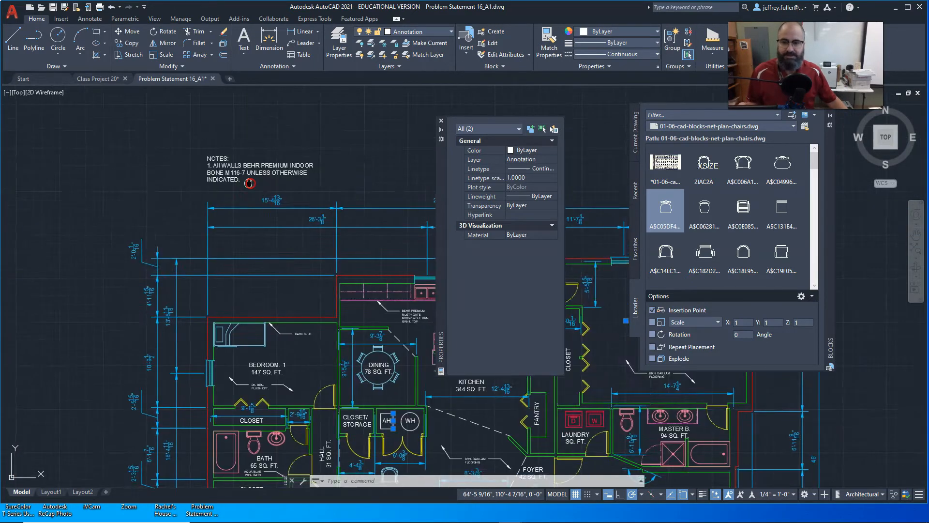
{"action": "middle_click_drag", "start_coordinate": [249, 183], "coordinate": [113, 128]}
Examine the wall color leader notes for Dark Blue in Bedroom 1 and Tangerine Orange in Bedroom 2.
{"action": "scroll", "coordinate": [189, 166], "scroll_direction": "down", "scroll_amount": 3}
{"action": "middle_click_drag", "start_coordinate": [189, 167], "coordinate": [195, 118]}
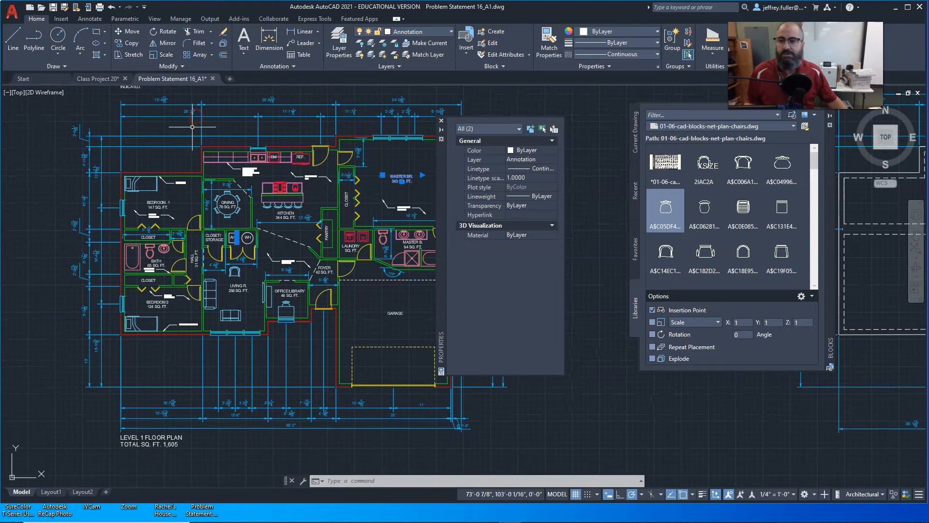
{"action": "scroll", "coordinate": [178, 207], "scroll_direction": "up", "scroll_amount": 3}
{"action": "scroll", "coordinate": [178, 207], "scroll_direction": "up", "scroll_amount": 4}
{"action": "scroll", "coordinate": [210, 215], "scroll_direction": "up", "scroll_amount": 3}
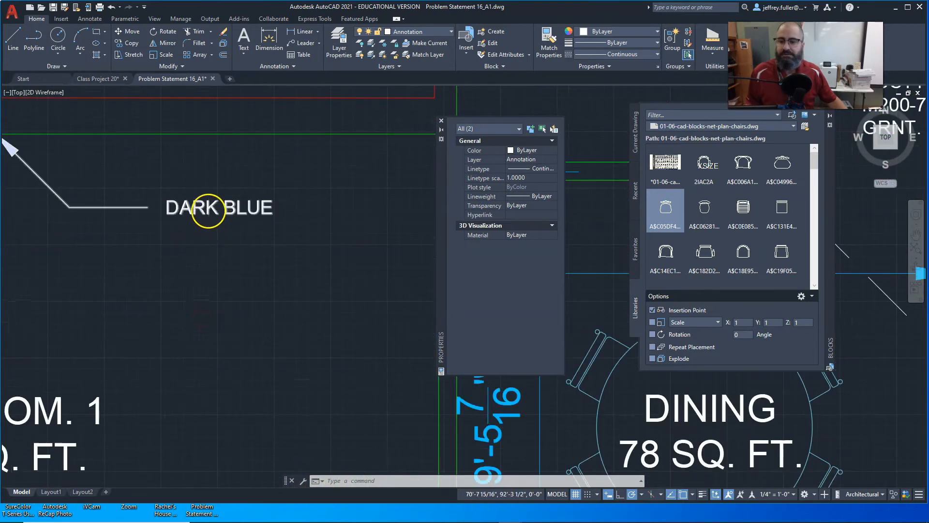
{"action": "scroll", "coordinate": [210, 225], "scroll_direction": "down", "scroll_amount": 5}
{"action": "scroll", "coordinate": [227, 271], "scroll_direction": "up", "scroll_amount": 6}
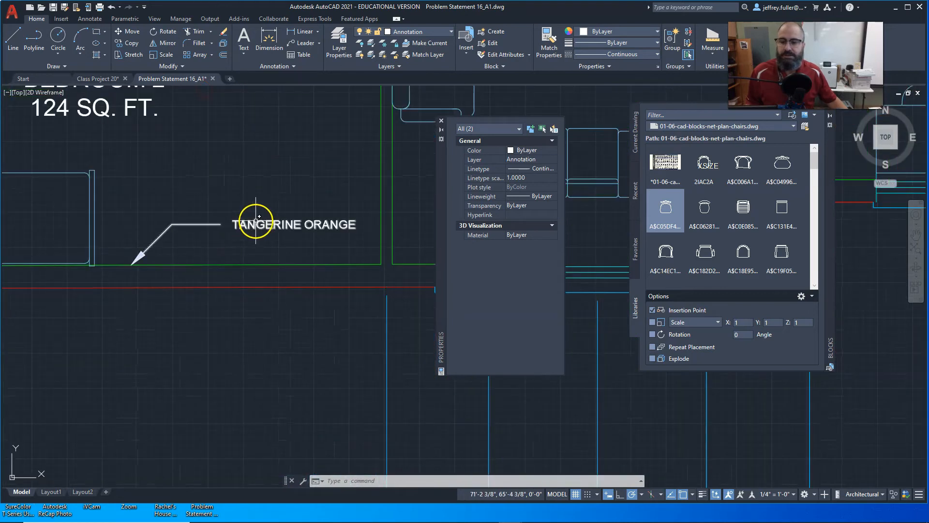
{"action": "scroll", "coordinate": [259, 219], "scroll_direction": "down", "scroll_amount": 6}
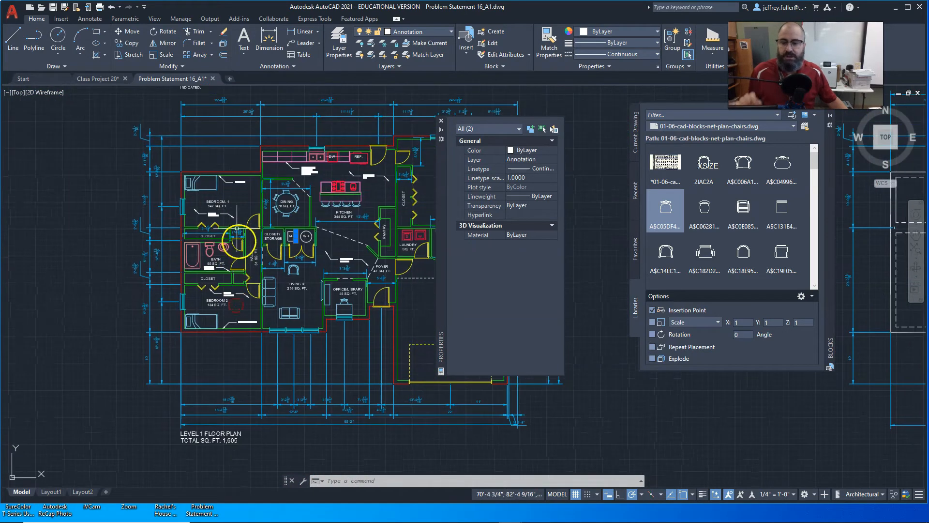
Examine the Behr Premium Rusty Gate cabinet note and its leader in the kitchen.
{"action": "scroll", "coordinate": [225, 189], "scroll_direction": "up", "scroll_amount": 2}
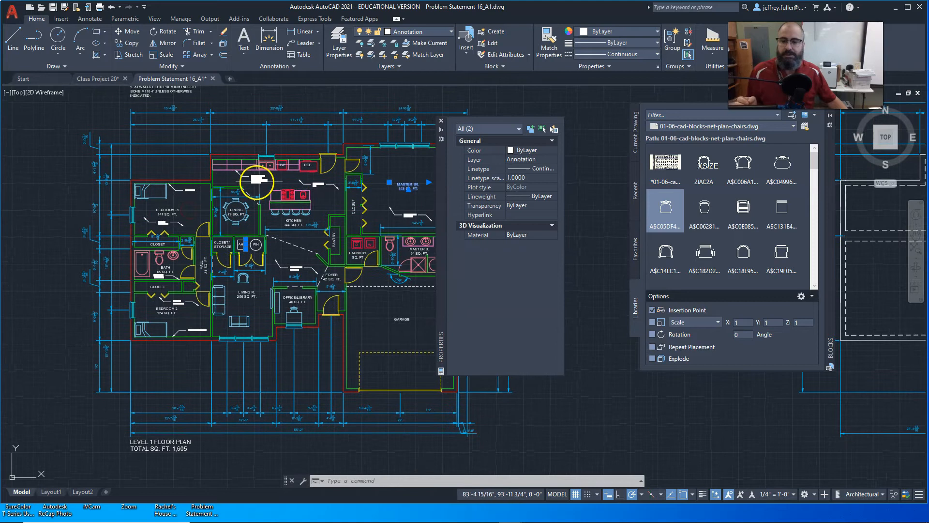
{"action": "scroll", "coordinate": [261, 186], "scroll_direction": "up", "scroll_amount": 5}
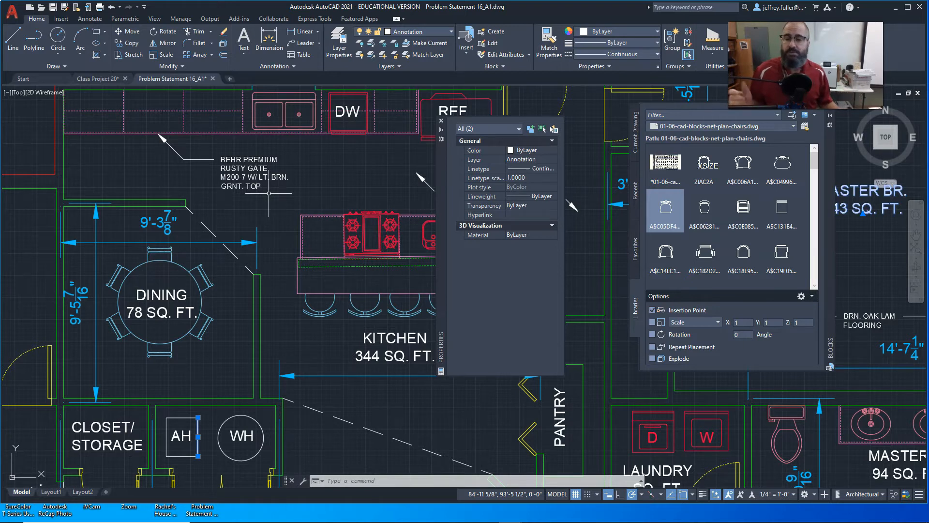
{"action": "left_click", "coordinate": [249, 172]}
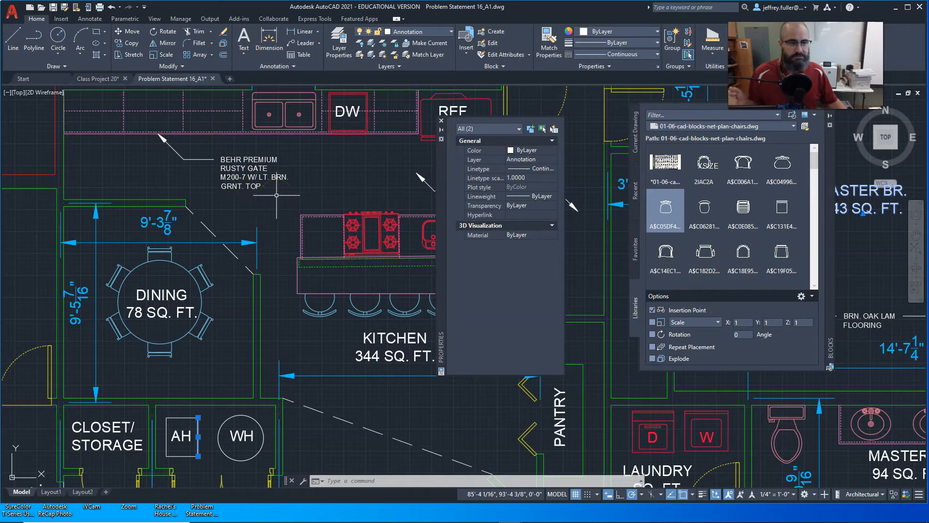
{"action": "scroll", "coordinate": [271, 193], "scroll_direction": "down", "scroll_amount": 2}
{"action": "mouse_move", "coordinate": [256, 180]}
{"action": "middle_mouse_down"}
{"action": "mouse_move", "coordinate": [288, 204]}
{"action": "mouse_move", "coordinate": [300, 231]}
{"action": "middle_mouse_up"}
{"action": "scroll", "coordinate": [299, 231], "scroll_direction": "up", "scroll_amount": 2}
{"action": "scroll", "coordinate": [159, 227], "scroll_direction": "down", "scroll_amount": 2}
{"action": "scroll", "coordinate": [160, 227], "scroll_direction": "down", "scroll_amount": 2}
Survey the annotations across the whole Level 1 floor plan, from the bedrooms to the foyer and office/library.
{"action": "middle_click_drag", "start_coordinate": [160, 228], "coordinate": [298, 221]}
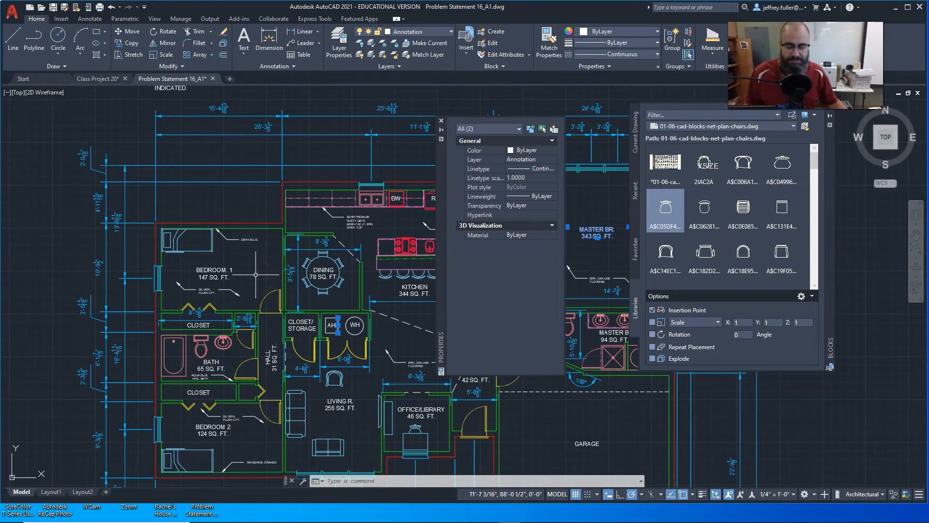
{"action": "mouse_move", "coordinate": [256, 275]}
{"action": "middle_mouse_down"}
{"action": "mouse_move", "coordinate": [259, 245]}
{"action": "mouse_move", "coordinate": [210, 214]}
{"action": "middle_mouse_up"}
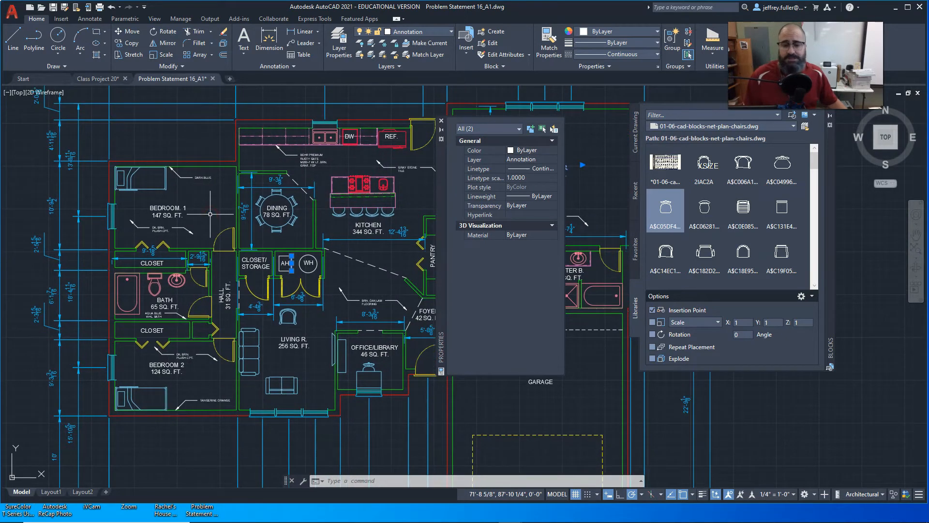
{"action": "scroll", "coordinate": [217, 219], "scroll_direction": "down", "scroll_amount": 3}
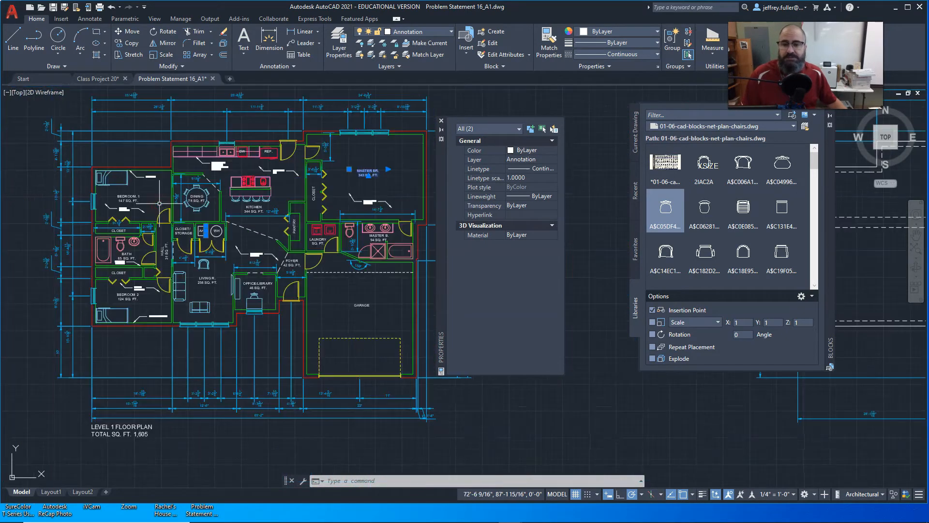
{"action": "middle_click_drag", "start_coordinate": [259, 207], "coordinate": [227, 200]}
{"action": "scroll", "coordinate": [220, 232], "scroll_direction": "up", "scroll_amount": 2}
{"action": "scroll", "coordinate": [239, 252], "scroll_direction": "up", "scroll_amount": 2}
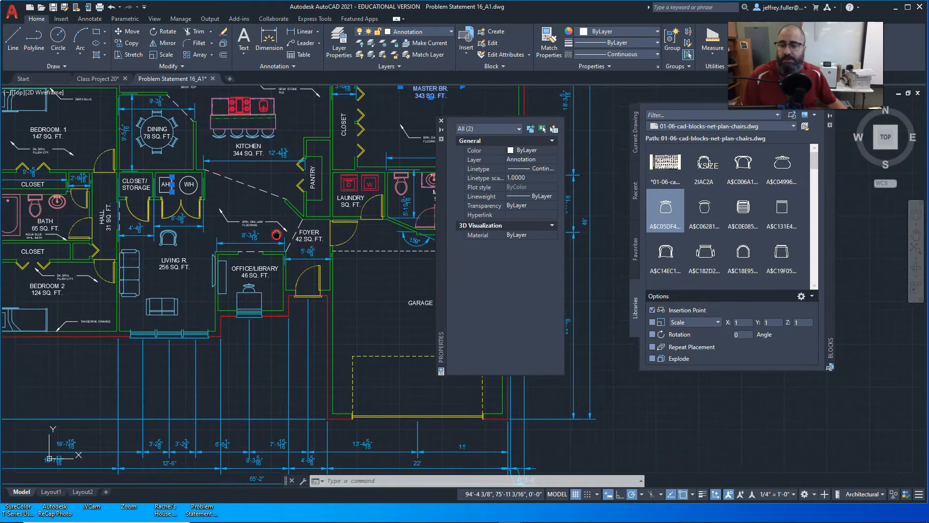
{"action": "middle_click_drag", "start_coordinate": [209, 261], "coordinate": [268, 293]}
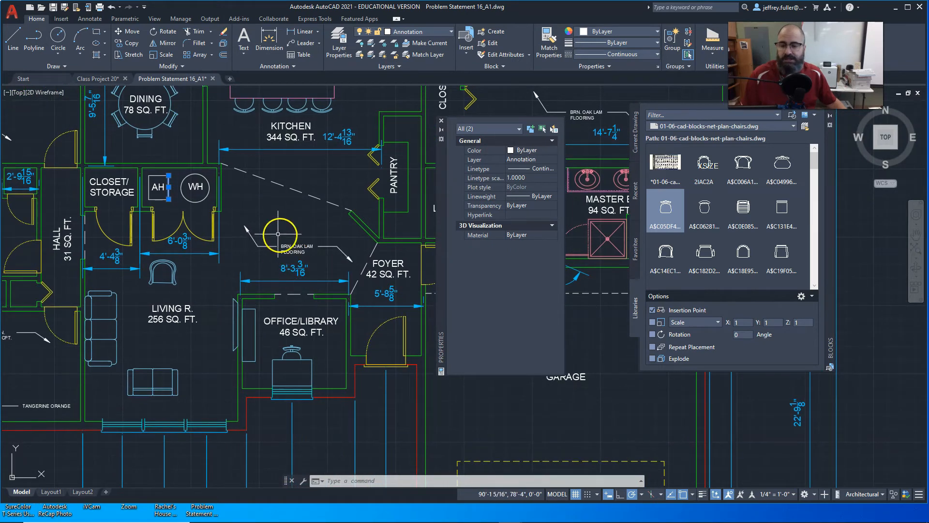
{"action": "scroll", "coordinate": [282, 224], "scroll_direction": "down", "scroll_amount": 3}
{"action": "middle_click_drag", "start_coordinate": [245, 261], "coordinate": [293, 252]}
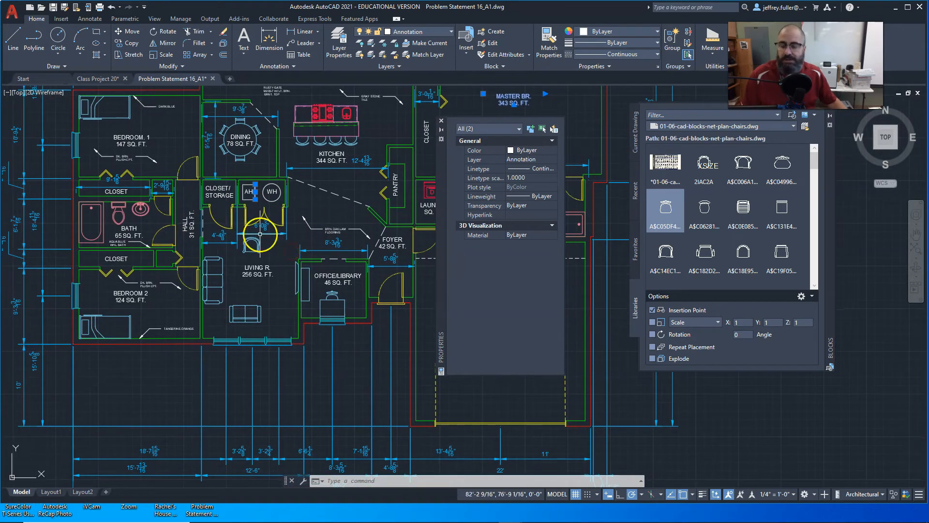
{"action": "scroll", "coordinate": [260, 232], "scroll_direction": "down", "scroll_amount": 2}
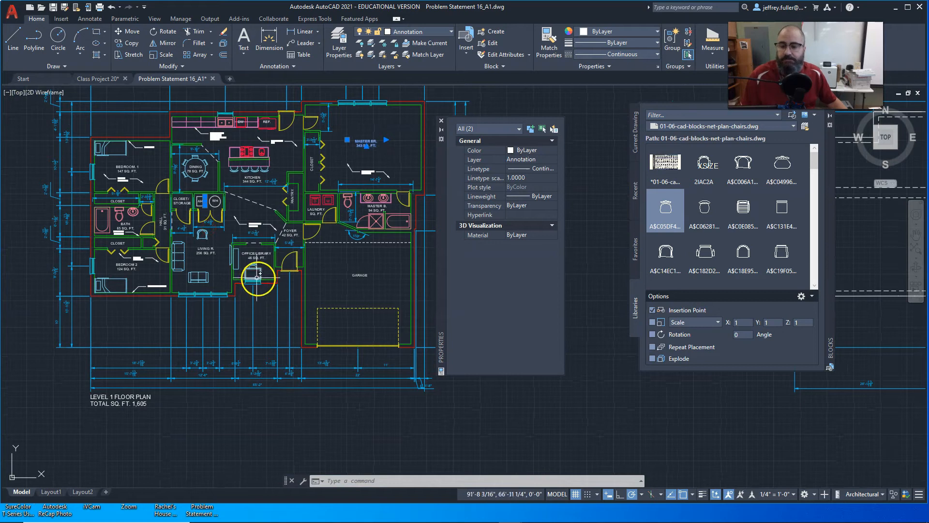
{"action": "middle_click_drag", "start_coordinate": [263, 281], "coordinate": [275, 313]}
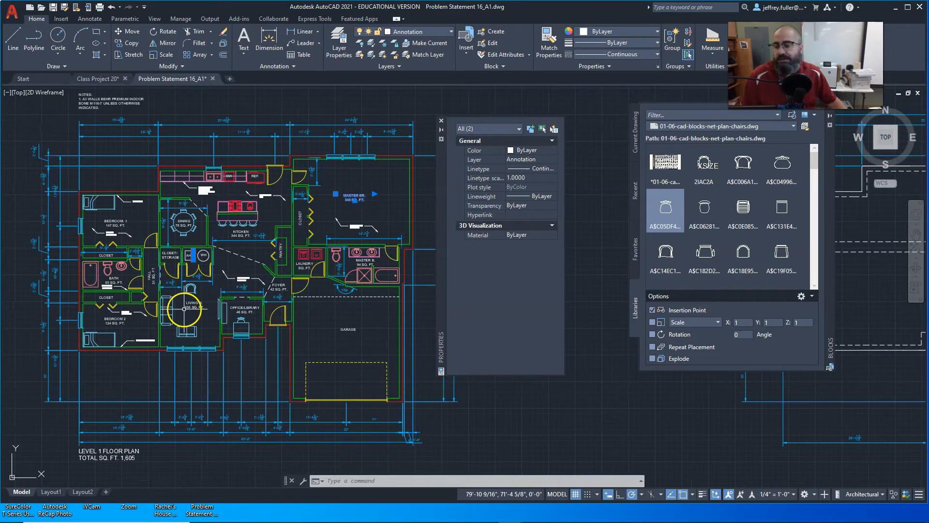
Examine the interior labels and dimensions around the living room and the closet between Bedroom 1 and the bath.
{"action": "scroll", "coordinate": [178, 300], "scroll_direction": "up", "scroll_amount": 2}
{"action": "scroll", "coordinate": [238, 308], "scroll_direction": "up", "scroll_amount": 2}
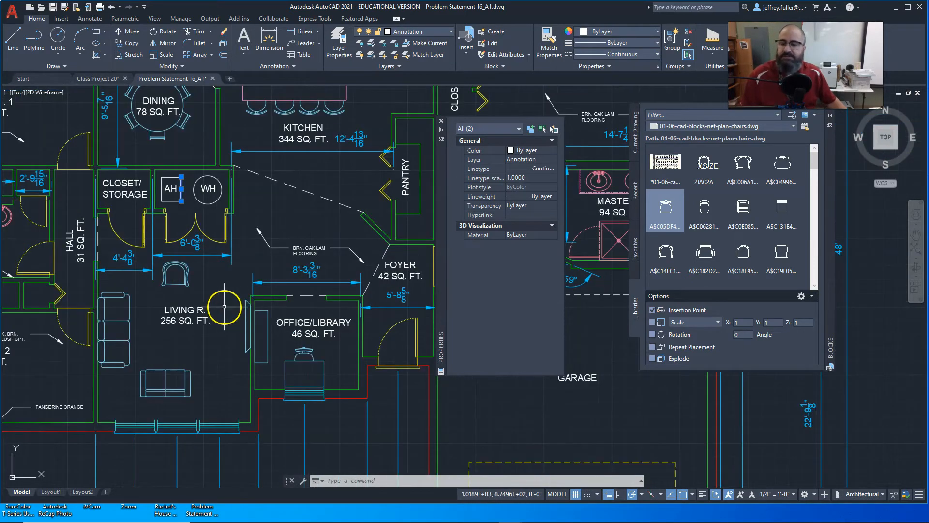
{"action": "middle_click_drag", "start_coordinate": [224, 307], "coordinate": [293, 323]}
{"action": "scroll", "coordinate": [232, 314], "scroll_direction": "down", "scroll_amount": 2}
{"action": "middle_click_drag", "start_coordinate": [184, 297], "coordinate": [221, 299]}
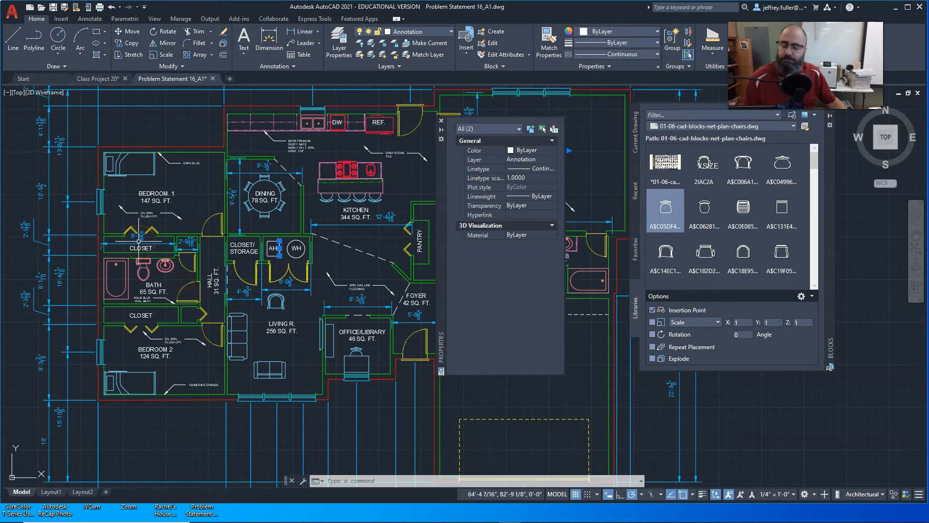
{"action": "scroll", "coordinate": [143, 249], "scroll_direction": "up", "scroll_amount": 4}
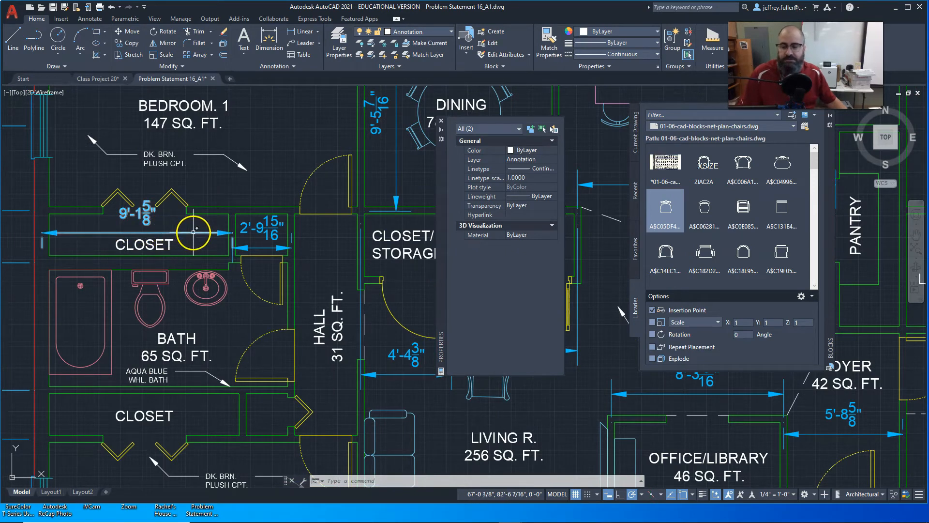
{"action": "scroll", "coordinate": [189, 252], "scroll_direction": "down", "scroll_amount": 4}
{"action": "middle_click_drag", "start_coordinate": [188, 253], "coordinate": [103, 247]}
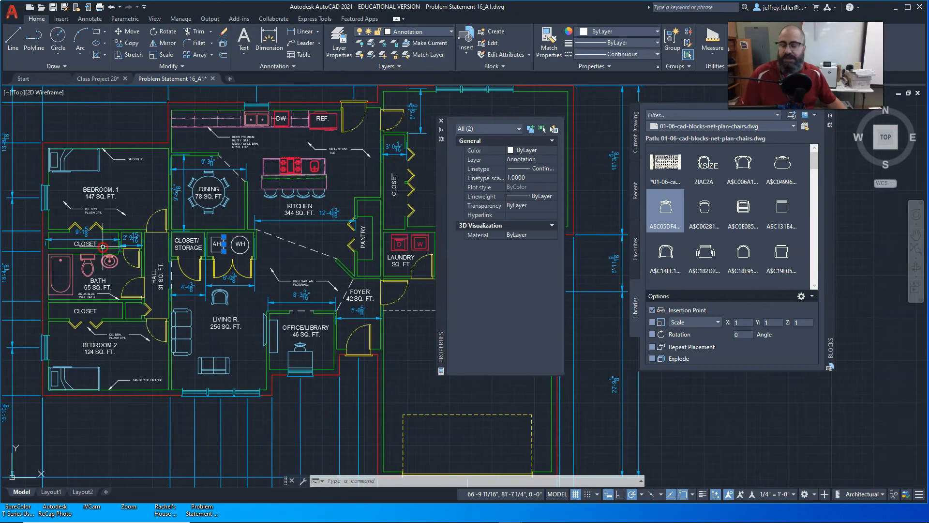
Examine the closet dimensions between Bedroom 1 and the bath and the exterior dimension strings beside the bedrooms.
{"action": "middle_click_drag", "start_coordinate": [21, 172], "coordinate": [124, 150]}
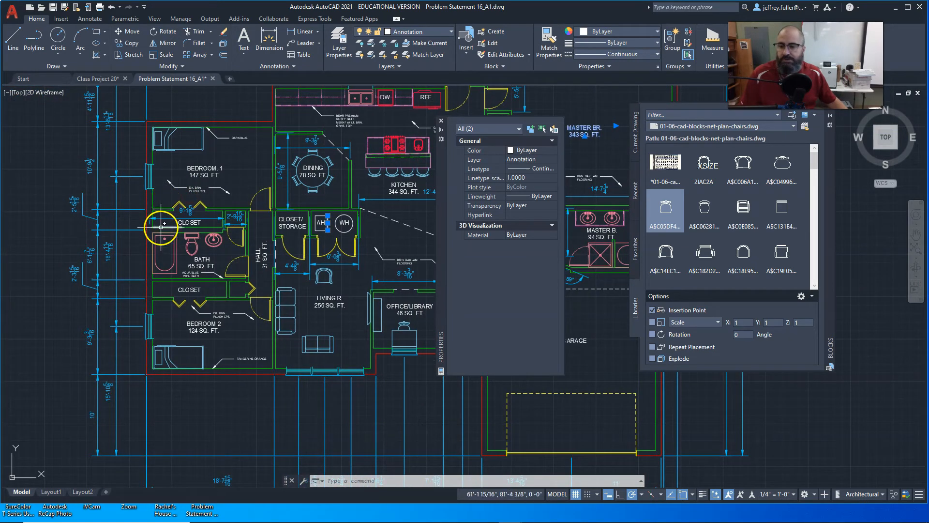
{"action": "scroll", "coordinate": [93, 231], "scroll_direction": "up", "scroll_amount": 2}
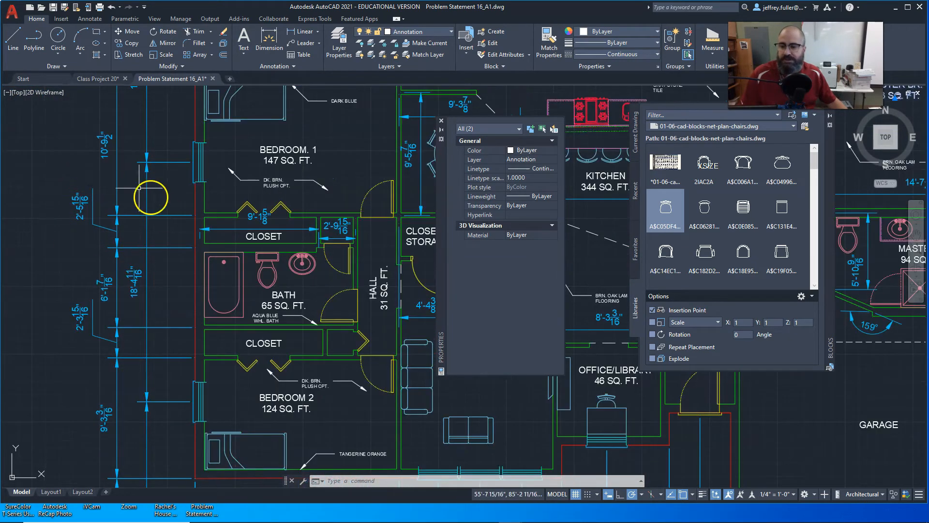
{"action": "middle_click_drag", "start_coordinate": [177, 191], "coordinate": [0, 193]}
{"action": "middle_click_drag", "start_coordinate": [168, 250], "coordinate": [219, 233]}
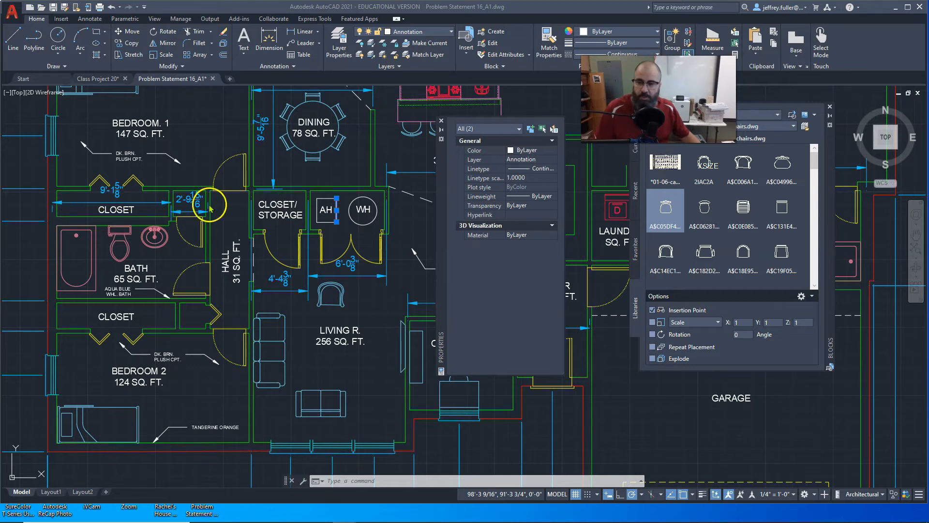
{"action": "scroll", "coordinate": [194, 206], "scroll_direction": "down", "scroll_amount": 2}
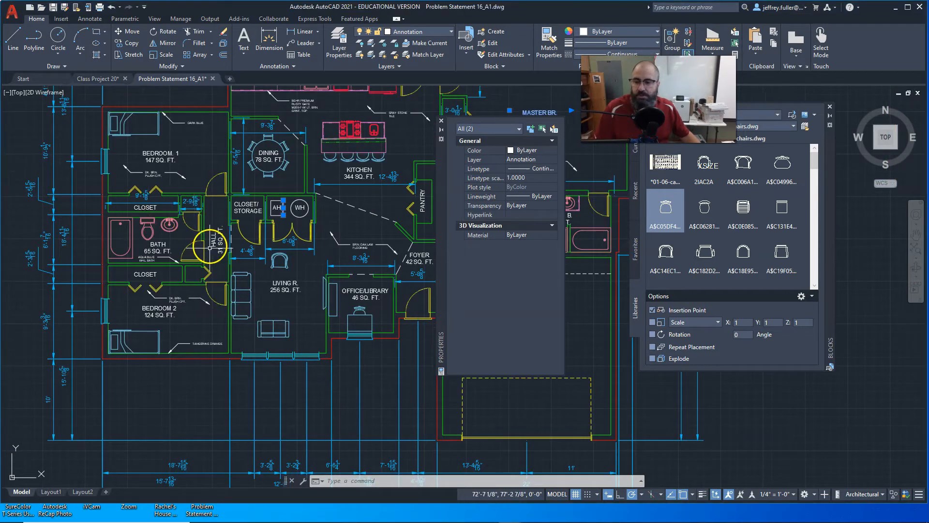
{"action": "middle_click_drag", "start_coordinate": [220, 251], "coordinate": [136, 287]}
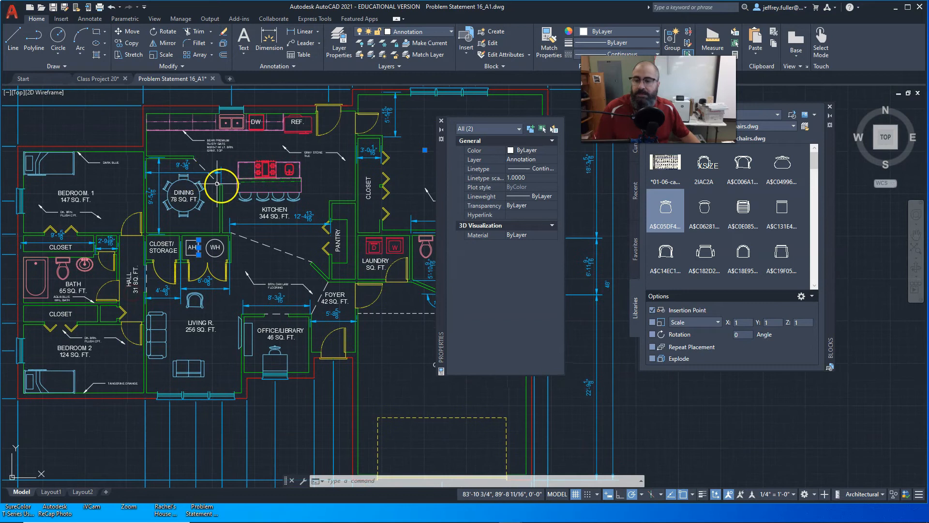
{"action": "middle_click_drag", "start_coordinate": [232, 193], "coordinate": [196, 165]}
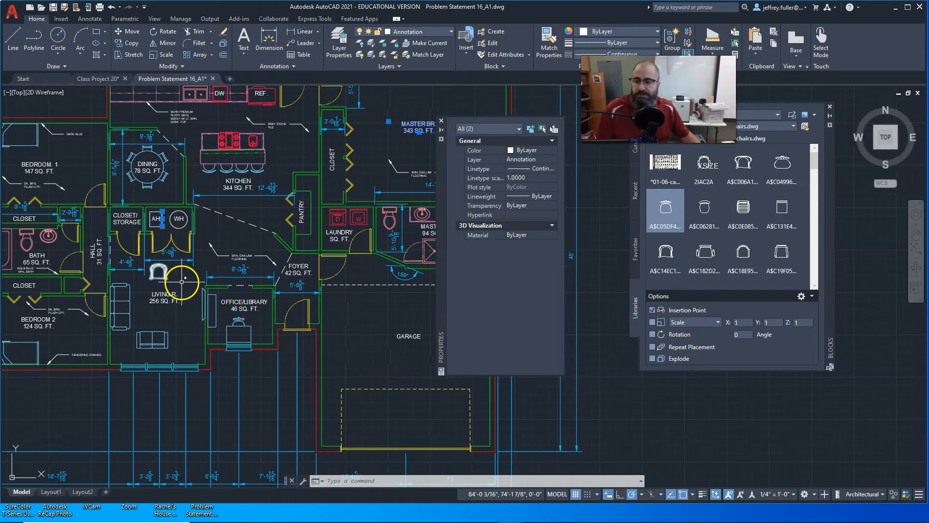
Examine the living room label and the interior dimensions in front of the closet/storage and the AH/WH closet.
{"action": "middle_click_drag", "start_coordinate": [181, 276], "coordinate": [222, 261]}
{"action": "scroll", "coordinate": [221, 261], "scroll_direction": "up", "scroll_amount": 4}
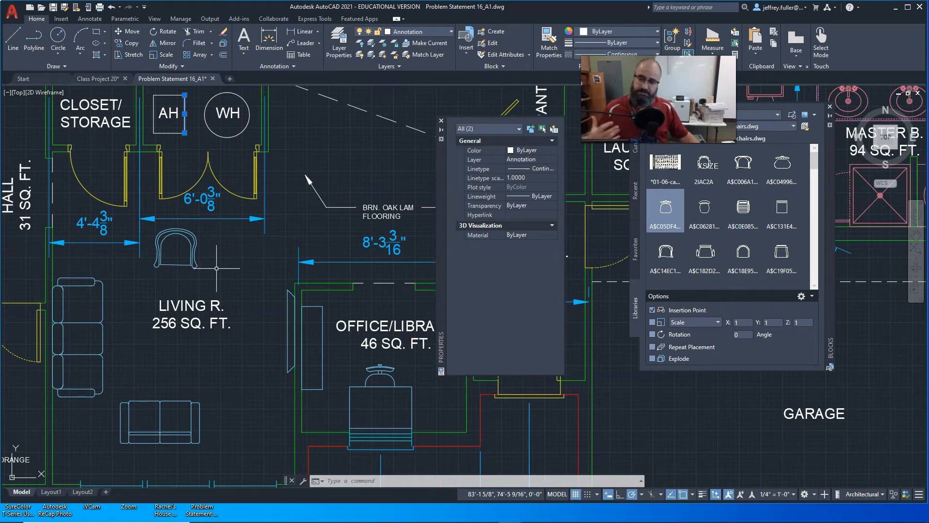
{"action": "middle_click_drag", "start_coordinate": [221, 262], "coordinate": [249, 275]}
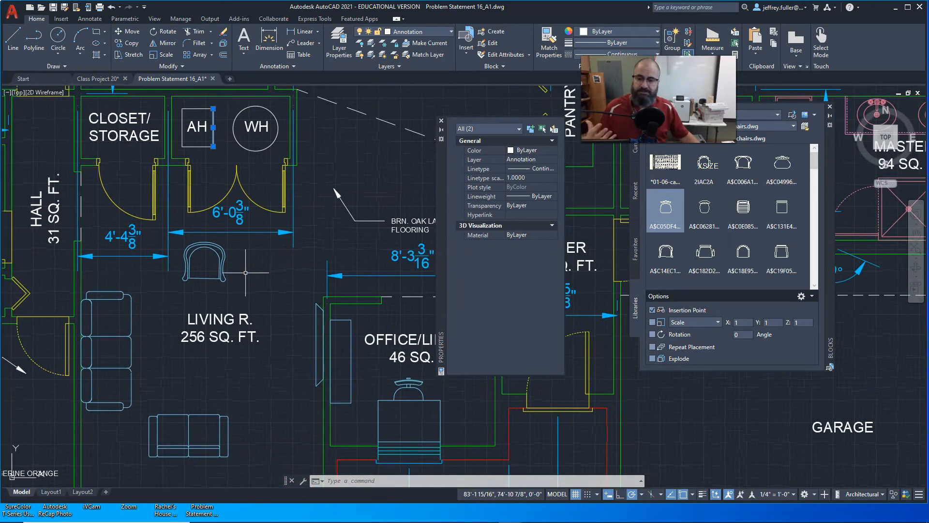
{"action": "scroll", "coordinate": [232, 291], "scroll_direction": "down", "scroll_amount": 2}
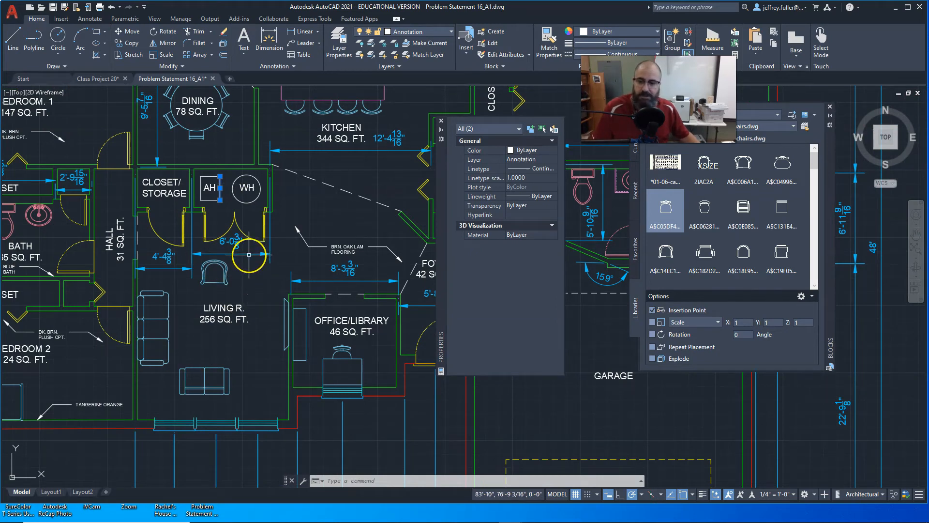
{"action": "scroll", "coordinate": [249, 254], "scroll_direction": "down", "scroll_amount": 2}
{"action": "middle_click_drag", "start_coordinate": [254, 275], "coordinate": [255, 304]}
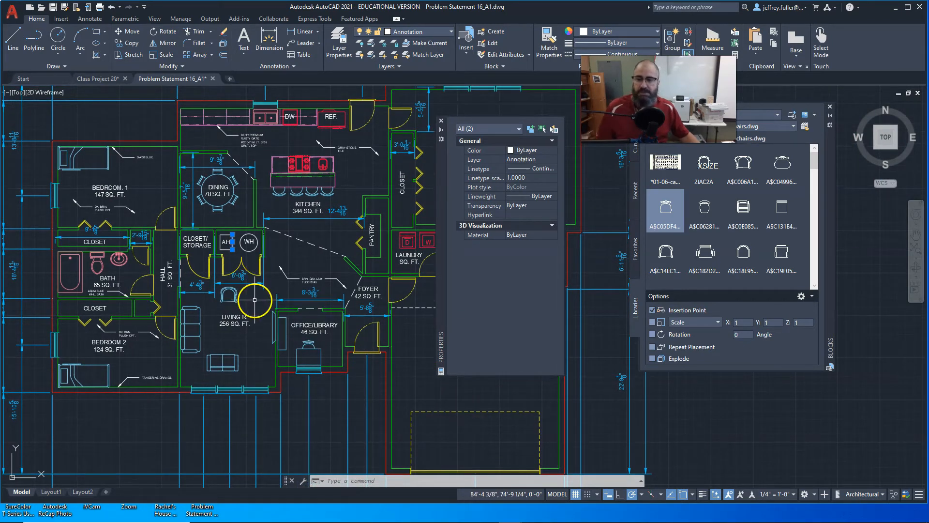
{"action": "middle_click_drag", "start_coordinate": [257, 300], "coordinate": [226, 288]}
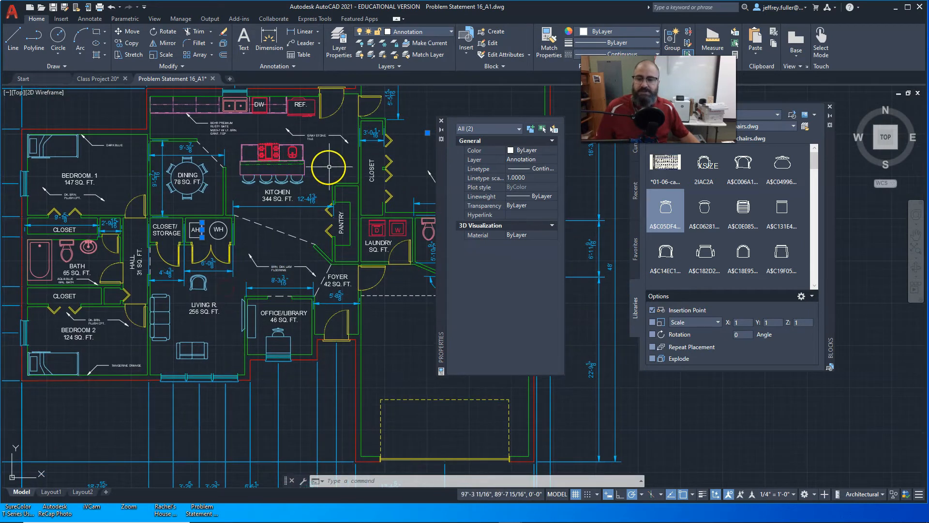
Clear the selection of the Master Bedroom label and the annotation object beside AH.
{"action": "scroll", "coordinate": [270, 252], "scroll_direction": "down", "scroll_amount": 2}
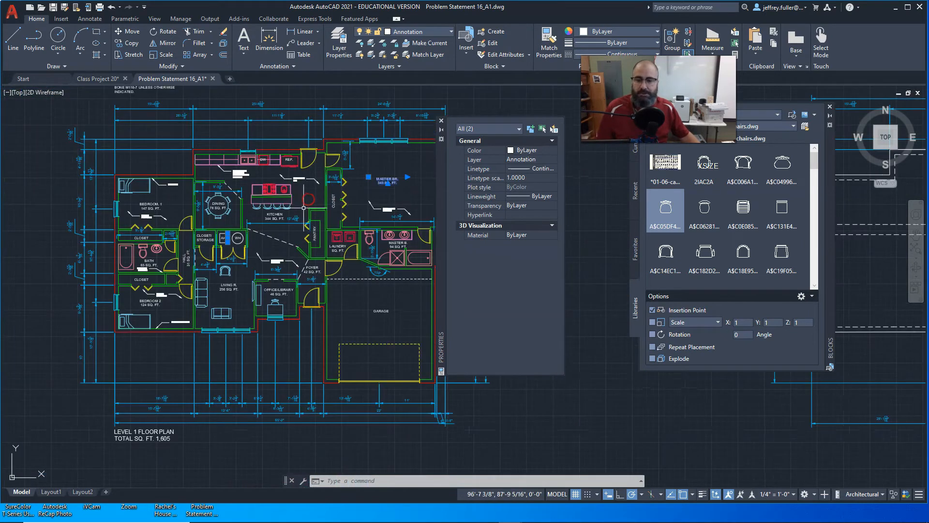
{"action": "left_click", "coordinate": [379, 158]}
{"action": "key", "text": "Escape"}
Examine the labels and interior dimensions from the living room through the kitchen, pantry, closet and foyer.
{"action": "middle_click_drag", "start_coordinate": [250, 359], "coordinate": [269, 352]}
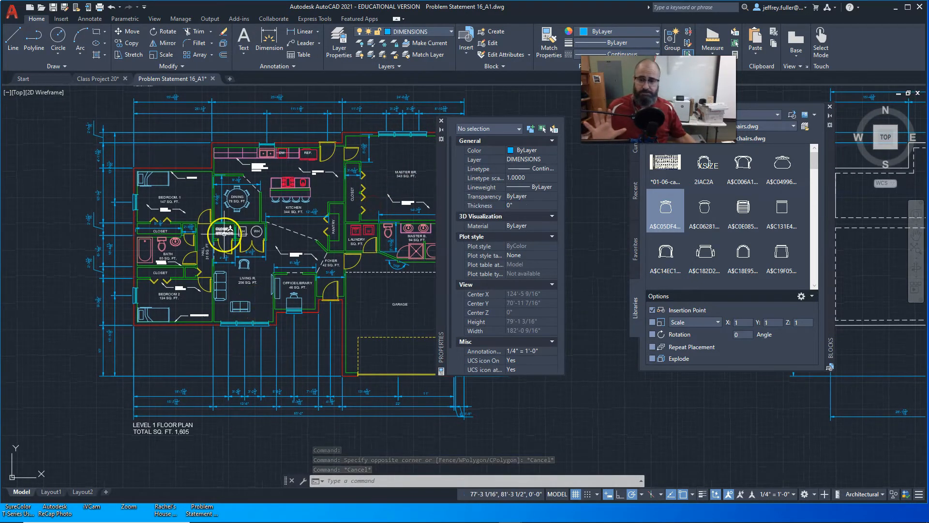
{"action": "scroll", "coordinate": [249, 283], "scroll_direction": "up", "scroll_amount": 2}
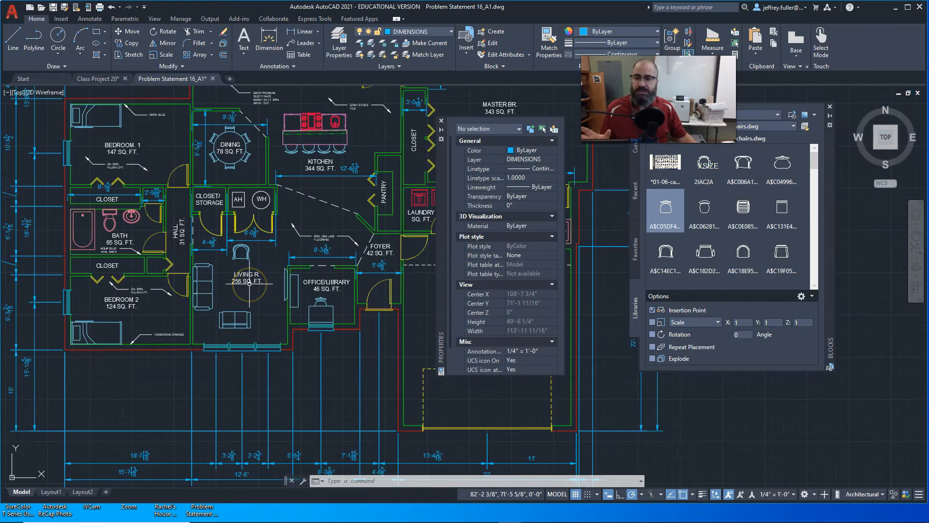
{"action": "middle_click_drag", "start_coordinate": [247, 284], "coordinate": [142, 306]}
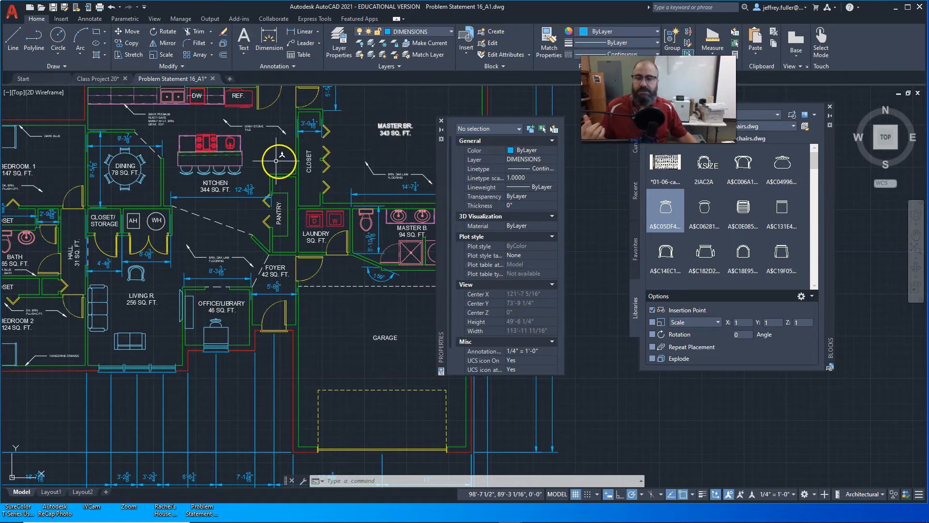
{"action": "middle_click_drag", "start_coordinate": [271, 160], "coordinate": [308, 159]}
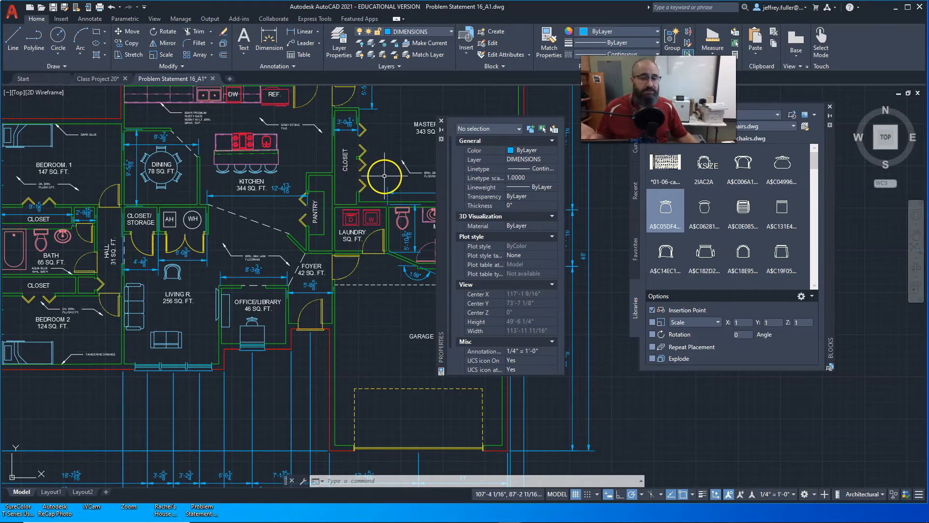
{"action": "middle_click_drag", "start_coordinate": [384, 176], "coordinate": [393, 153]}
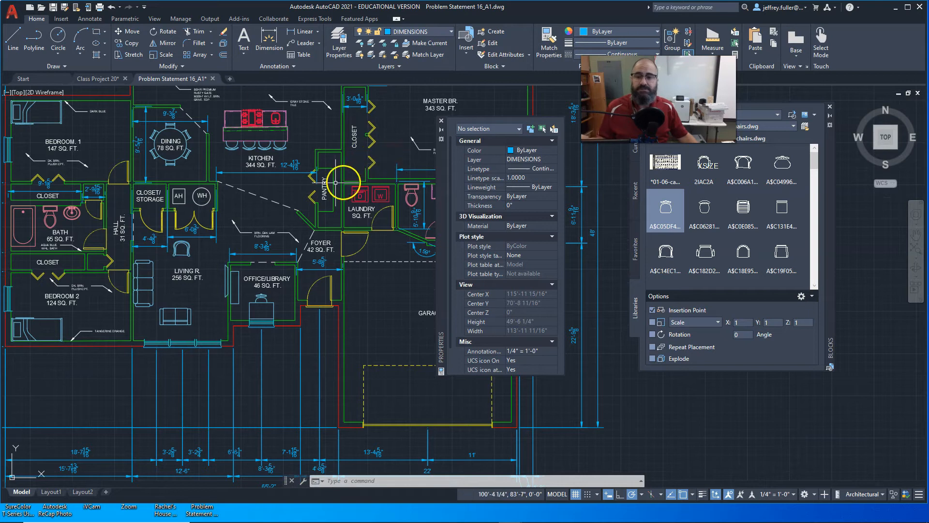
{"action": "middle_click_drag", "start_coordinate": [269, 222], "coordinate": [237, 222]}
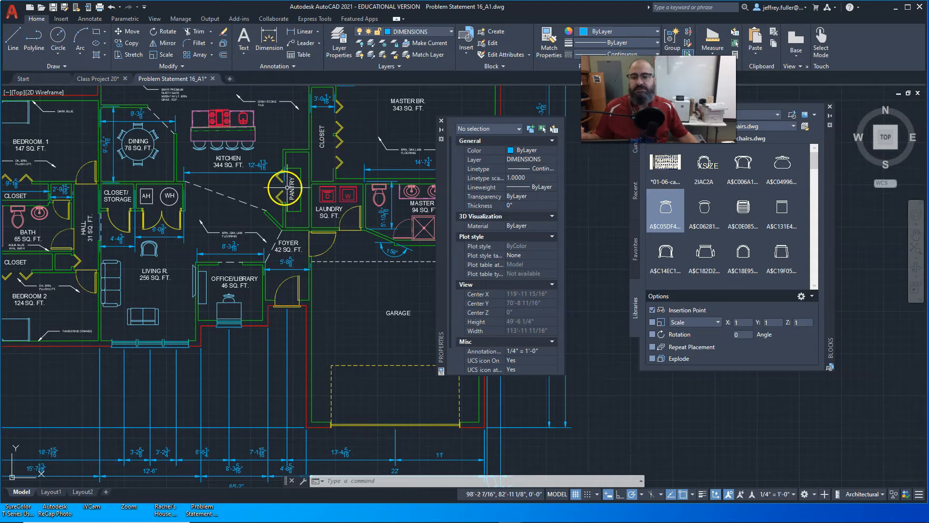
{"action": "middle_click_drag", "start_coordinate": [161, 243], "coordinate": [219, 215]}
Survey the room labels, notes and dimensions across the whole Level 1 floor plan, including the garage and bedrooms.
{"action": "scroll", "coordinate": [219, 216], "scroll_direction": "down", "scroll_amount": 2}
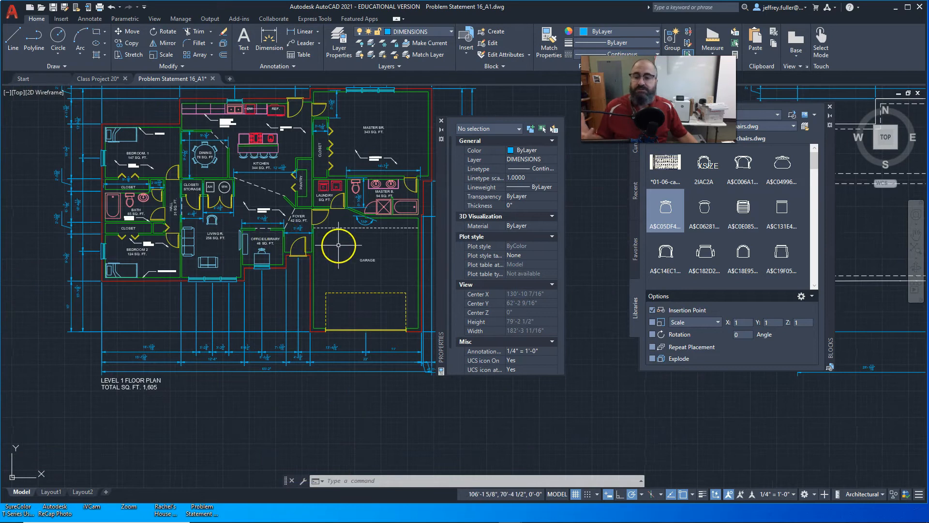
{"action": "middle_click_drag", "start_coordinate": [345, 249], "coordinate": [337, 230]}
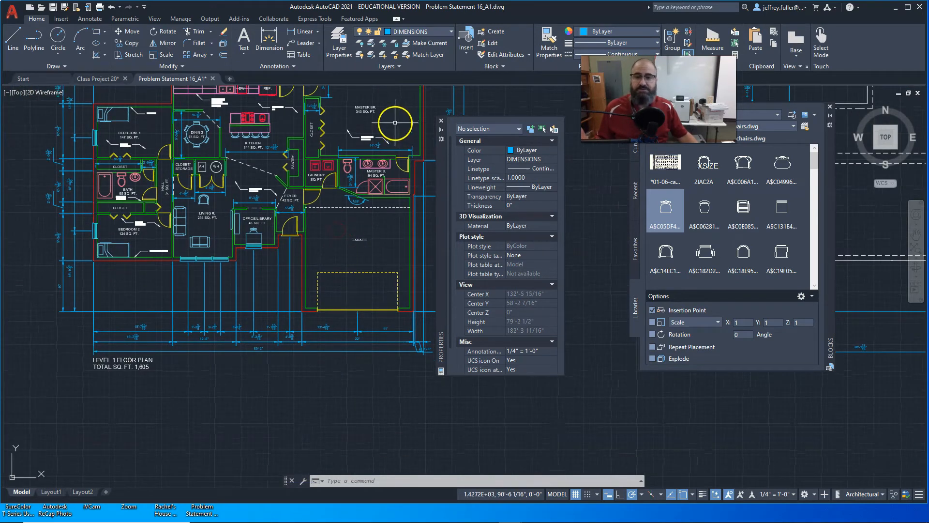
{"action": "middle_click_drag", "start_coordinate": [393, 116], "coordinate": [398, 142]}
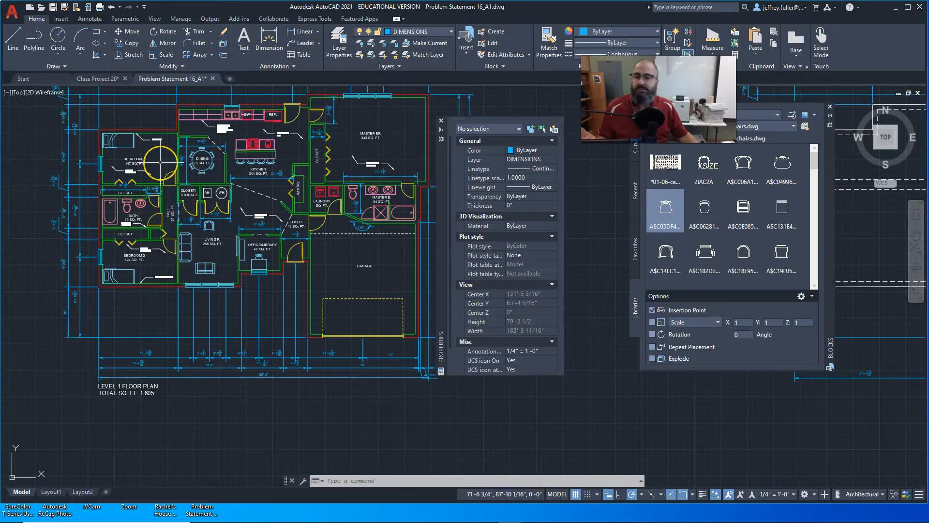
{"action": "middle_click_drag", "start_coordinate": [160, 163], "coordinate": [183, 173]}
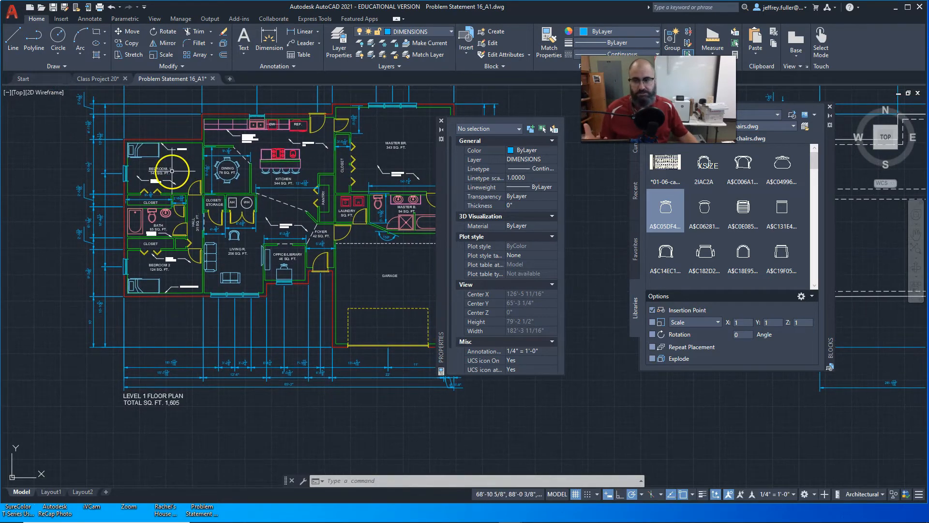
{"action": "middle_click_drag", "start_coordinate": [194, 168], "coordinate": [214, 162]}
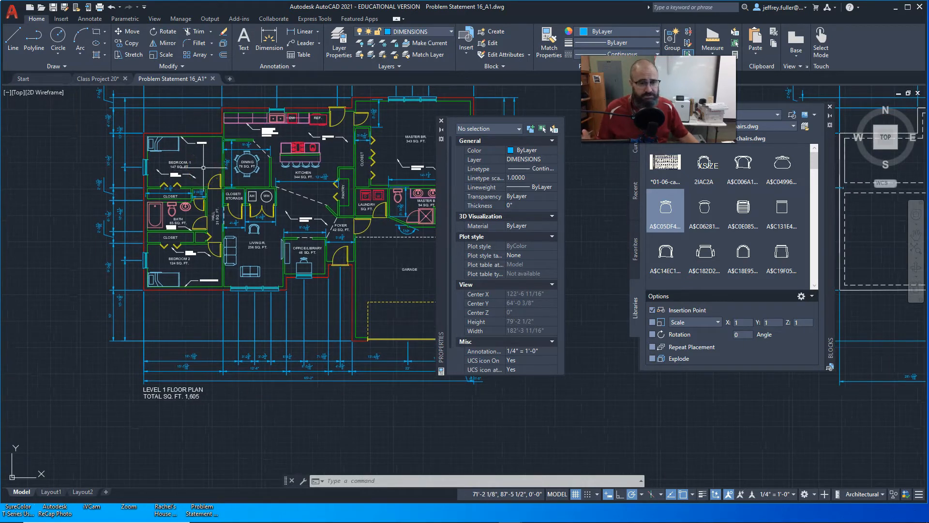
{"action": "middle_click_drag", "start_coordinate": [203, 163], "coordinate": [182, 227]}
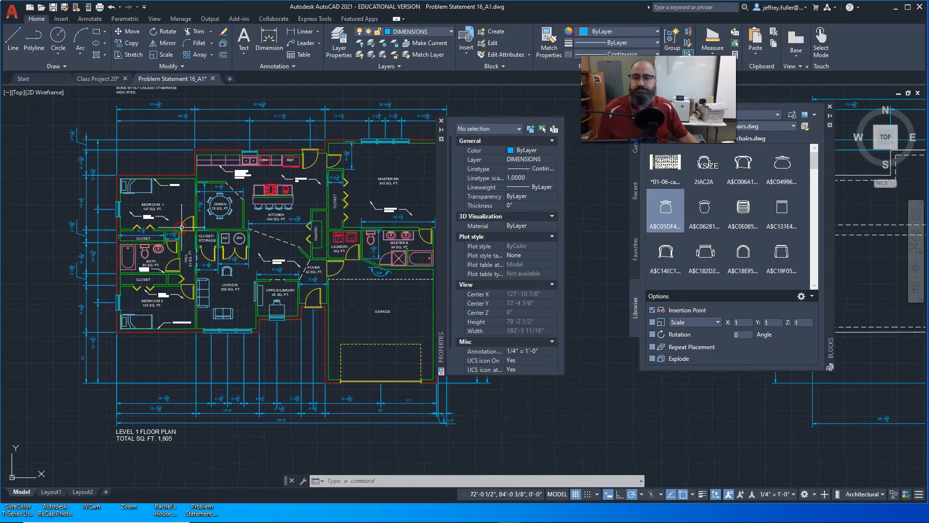
{"action": "scroll", "coordinate": [266, 203], "scroll_direction": "up", "scroll_amount": 1}
{"action": "scroll", "coordinate": [300, 208], "scroll_direction": "up", "scroll_amount": 1}
{"action": "scroll", "coordinate": [301, 208], "scroll_direction": "down", "scroll_amount": 2}
{"action": "middle_click_drag", "start_coordinate": [300, 210], "coordinate": [241, 175]}
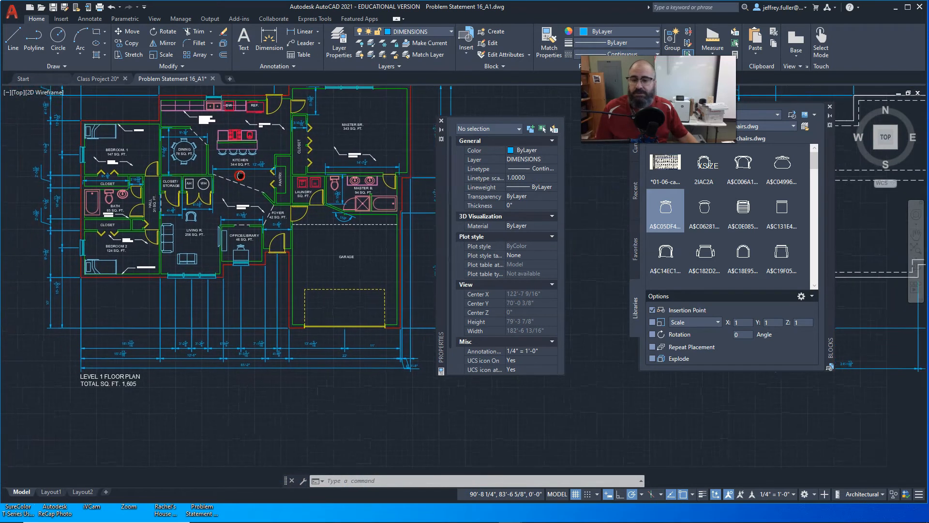
{"action": "middle_click_drag", "start_coordinate": [249, 223], "coordinate": [224, 178]}
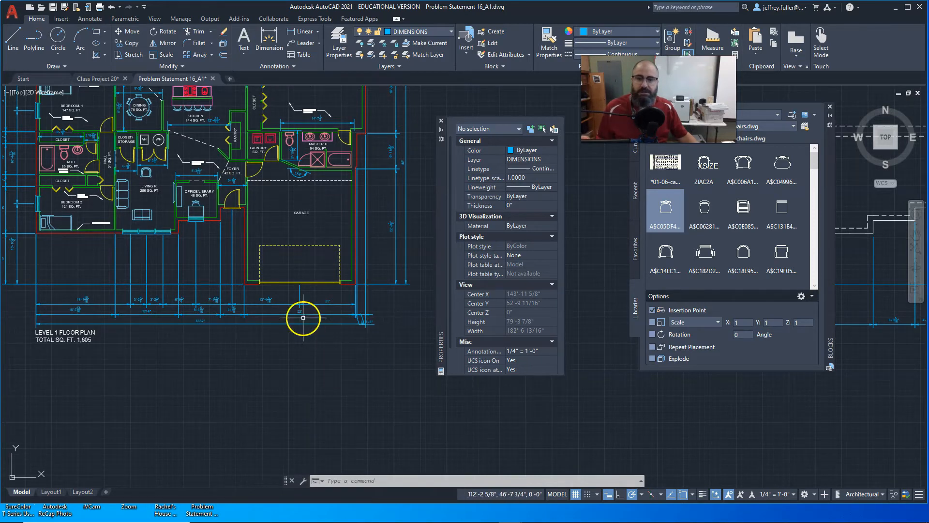
Examine the exterior dimension strings along the garage, the front of the house and the overall building width.
{"action": "middle_click_drag", "start_coordinate": [365, 137], "coordinate": [352, 161]}
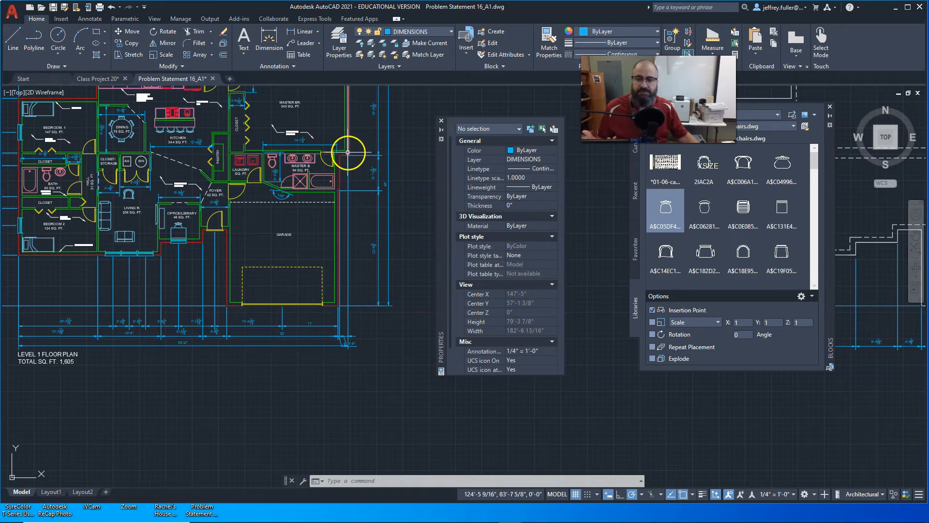
{"action": "middle_click_drag", "start_coordinate": [252, 318], "coordinate": [437, 291]}
{"action": "middle_click_drag", "start_coordinate": [321, 320], "coordinate": [268, 243]}
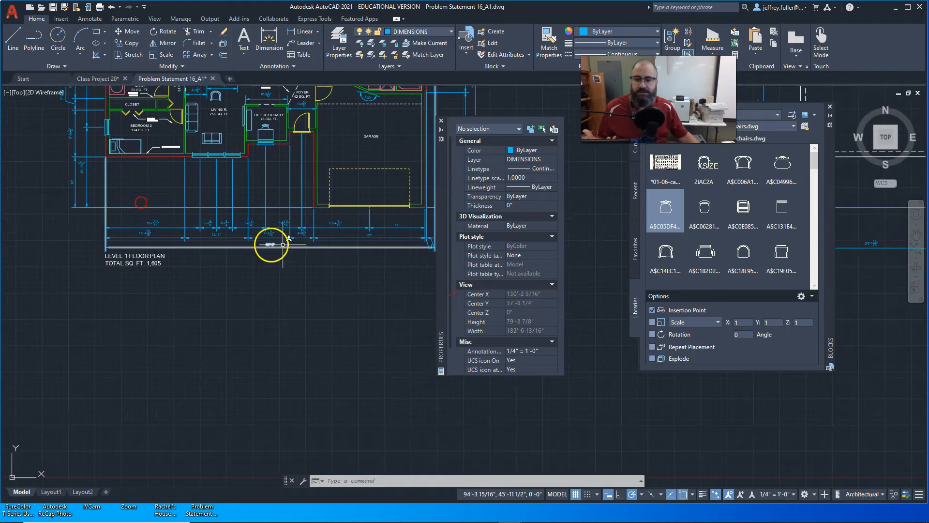
{"action": "middle_click_drag", "start_coordinate": [223, 278], "coordinate": [131, 286]}
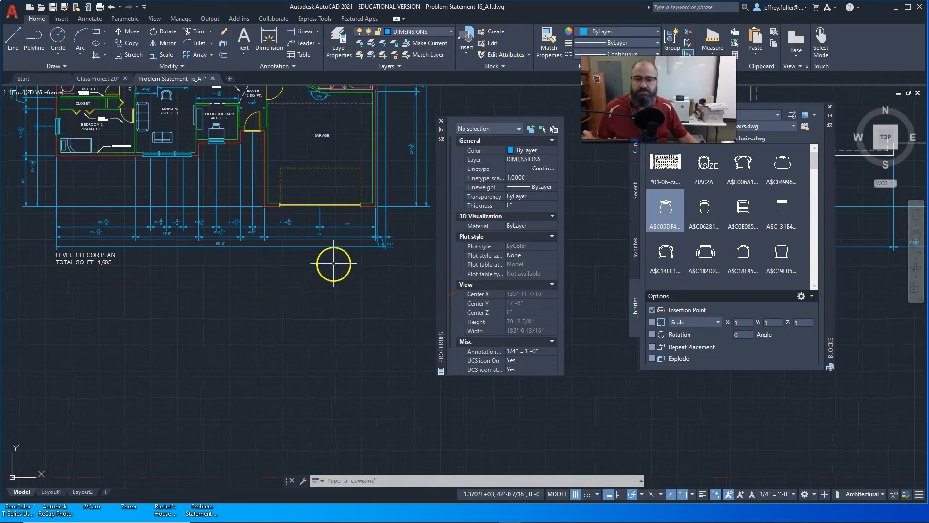
{"action": "scroll", "coordinate": [332, 264], "scroll_direction": "up", "scroll_amount": 2}
{"action": "middle_click_drag", "start_coordinate": [332, 264], "coordinate": [280, 301]}
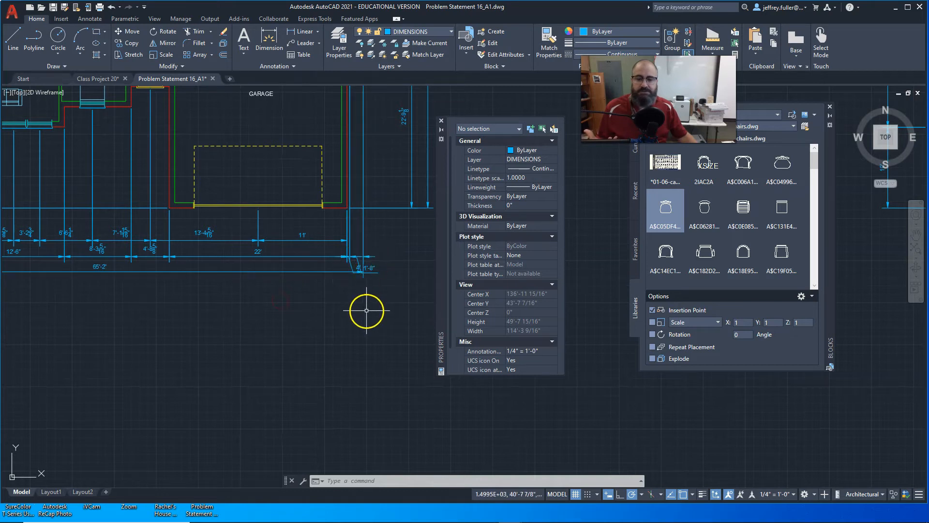
{"action": "scroll", "coordinate": [368, 311], "scroll_direction": "down", "scroll_amount": 3}
{"action": "middle_click_drag", "start_coordinate": [368, 311], "coordinate": [303, 308]}
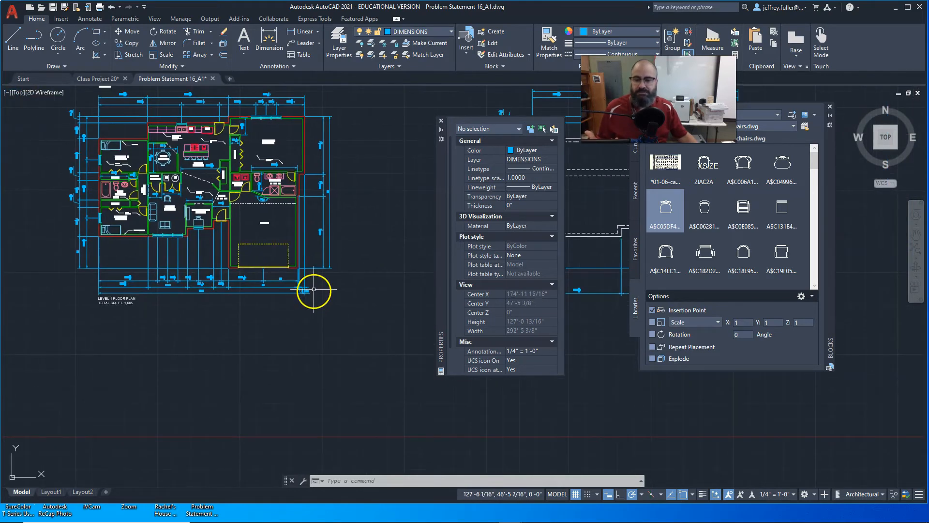
{"action": "scroll", "coordinate": [199, 289], "scroll_direction": "up", "scroll_amount": 5}
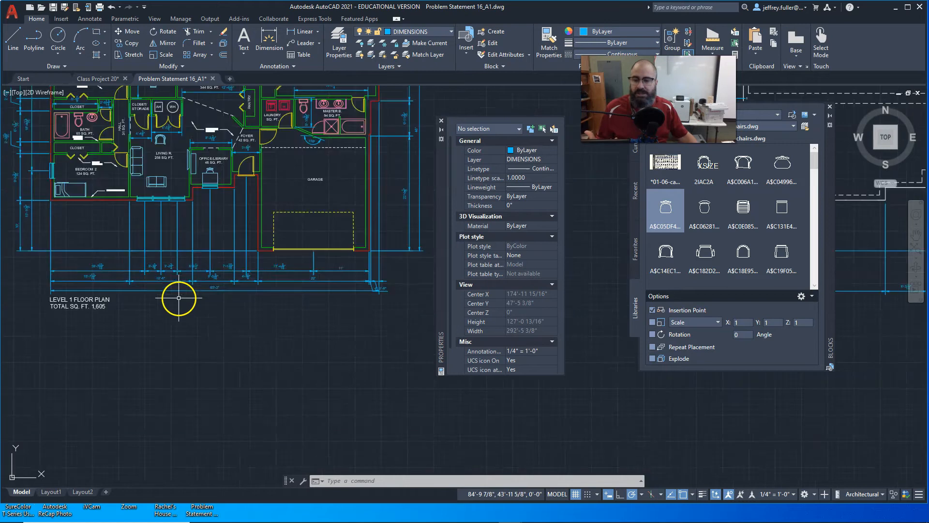
{"action": "middle_click_drag", "start_coordinate": [302, 388], "coordinate": [104, 321]}
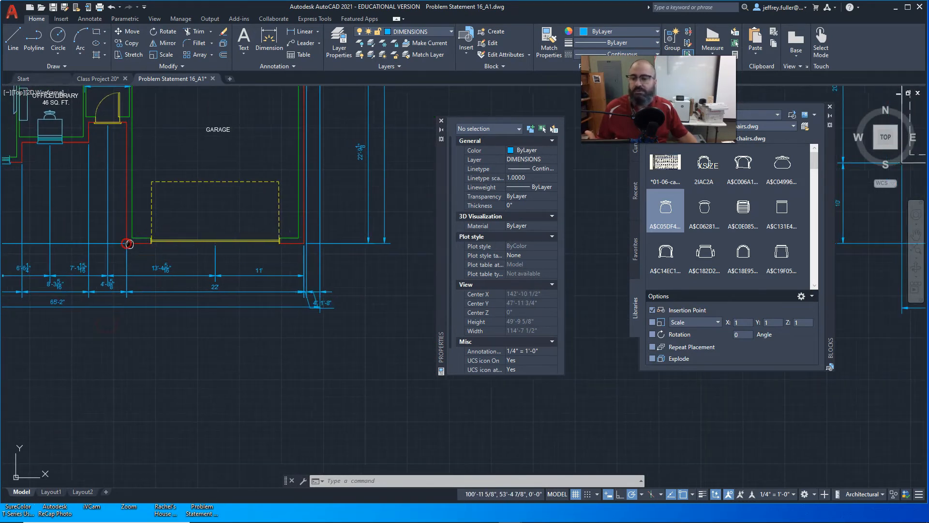
{"action": "middle_click_drag", "start_coordinate": [131, 246], "coordinate": [247, 311]}
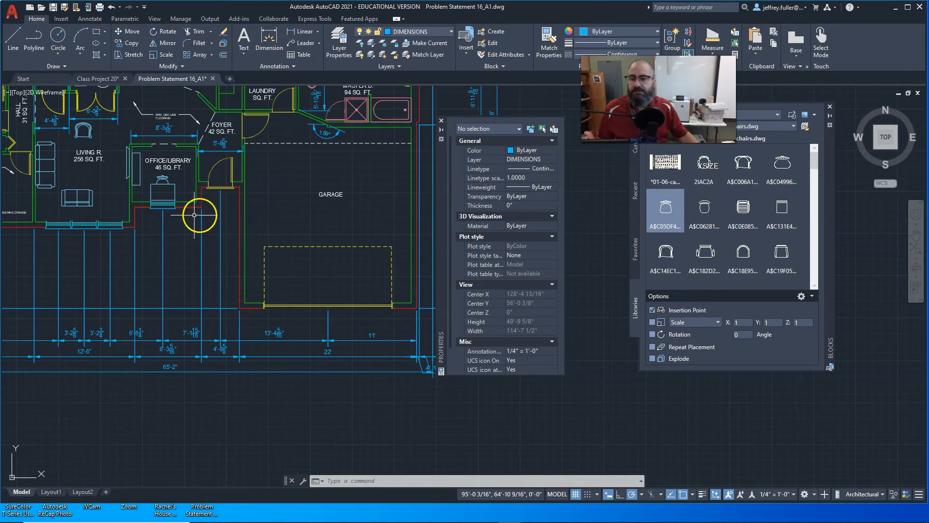
{"action": "middle_click_drag", "start_coordinate": [147, 243], "coordinate": [267, 248]}
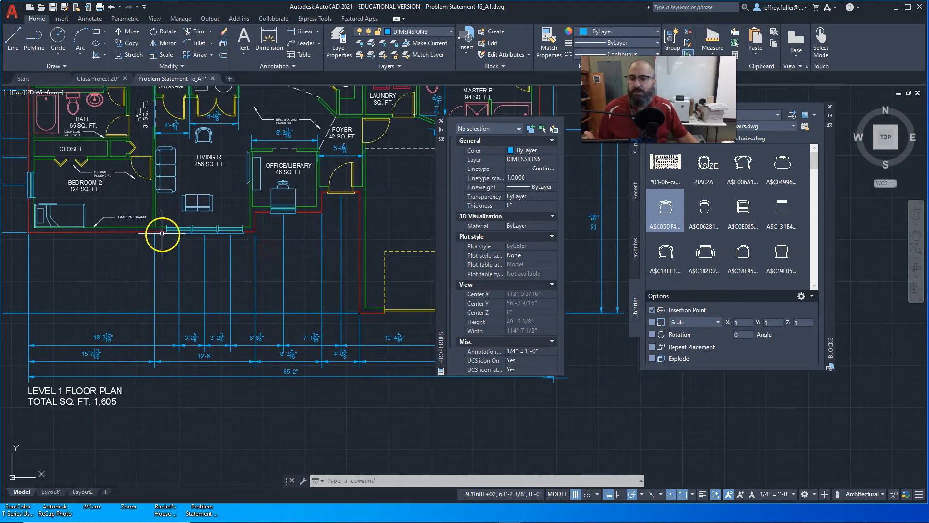
Examine where the exterior dimension extension lines meet the walls, windows and corners along the front of the house.
{"action": "scroll", "coordinate": [158, 228], "scroll_direction": "up", "scroll_amount": 8}
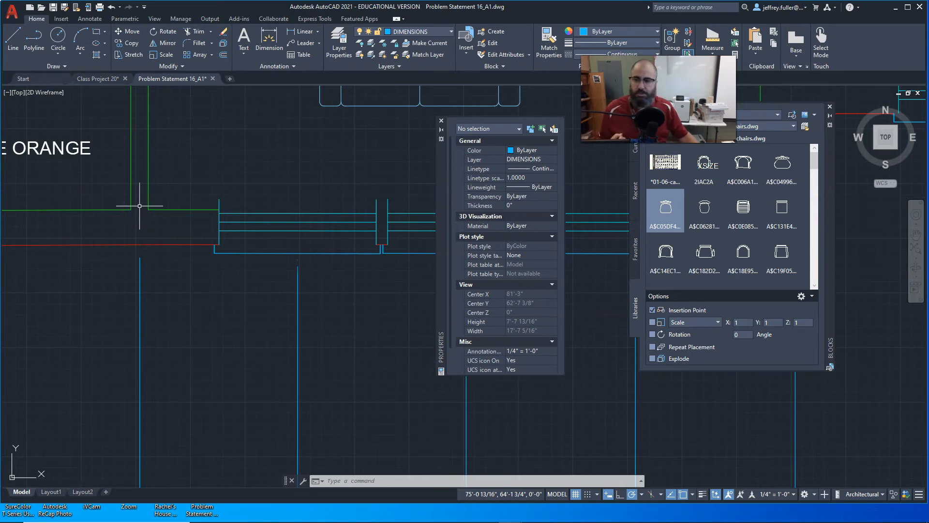
{"action": "scroll", "coordinate": [140, 205], "scroll_direction": "down", "scroll_amount": 2}
{"action": "scroll", "coordinate": [139, 206], "scroll_direction": "down", "scroll_amount": 2}
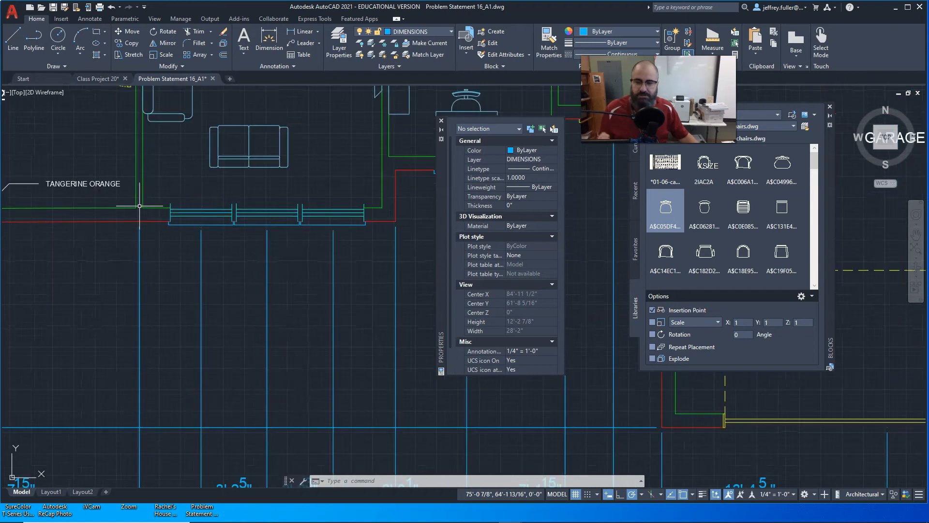
{"action": "middle_click_drag", "start_coordinate": [279, 264], "coordinate": [83, 276]}
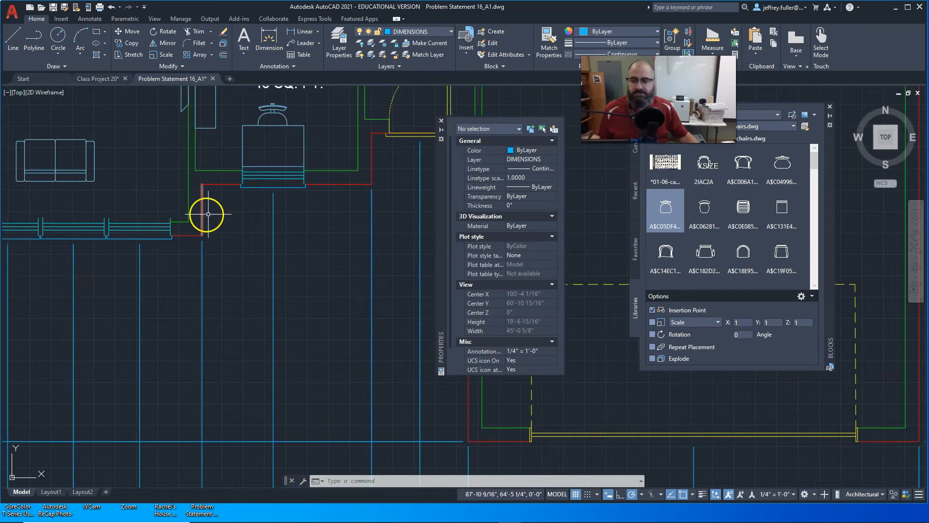
{"action": "middle_click_drag", "start_coordinate": [208, 214], "coordinate": [250, 258]}
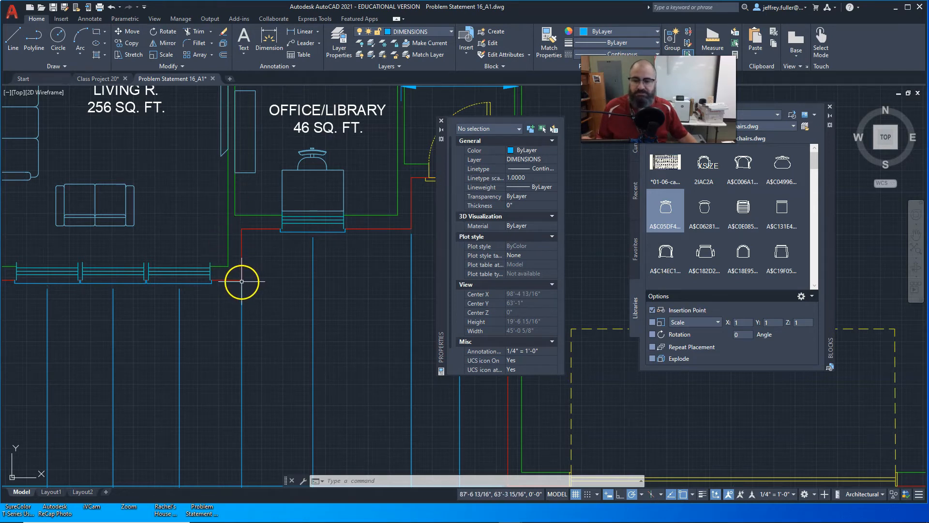
{"action": "scroll", "coordinate": [303, 322], "scroll_direction": "down", "scroll_amount": 5}
{"action": "mouse_move", "coordinate": [291, 368]}
{"action": "middle_mouse_down"}
{"action": "mouse_move", "coordinate": [304, 329]}
{"action": "mouse_move", "coordinate": [343, 346]}
{"action": "middle_mouse_up"}
{"action": "scroll", "coordinate": [254, 340], "scroll_direction": "down", "scroll_amount": 2}
{"action": "middle_click_drag", "start_coordinate": [224, 343], "coordinate": [218, 367]}
Examine the interior dimensions of the closets, hall, dining room and kitchen on the Level 1 floor plan.
{"action": "scroll", "coordinate": [213, 265], "scroll_direction": "up", "scroll_amount": 7}
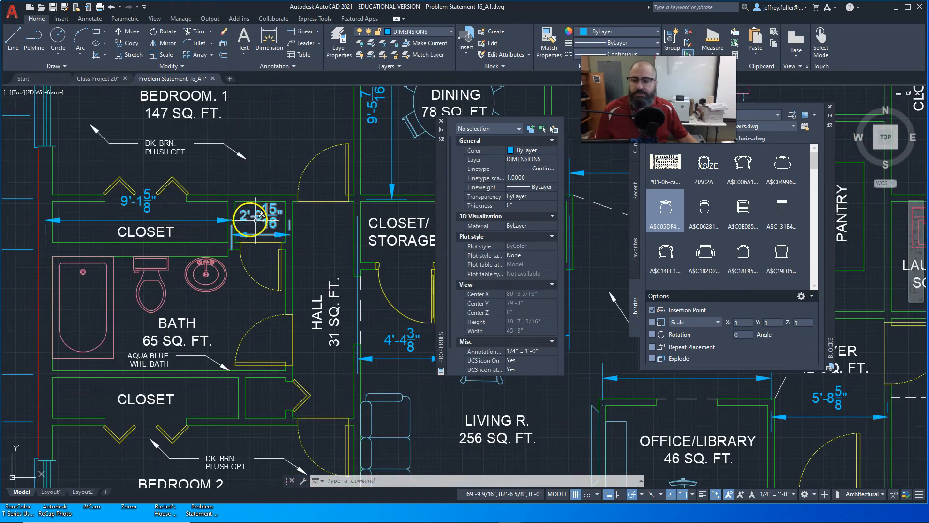
{"action": "middle_click_drag", "start_coordinate": [314, 244], "coordinate": [159, 325]}
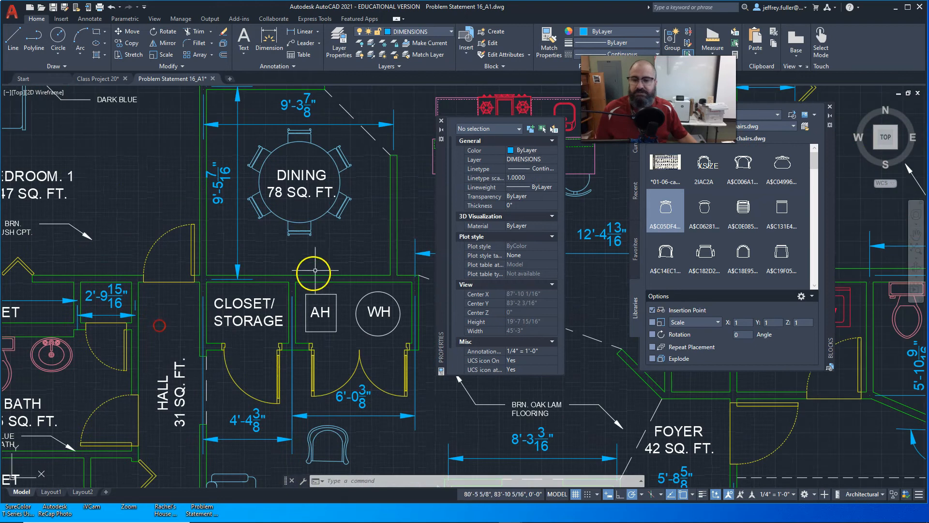
{"action": "middle_click_drag", "start_coordinate": [316, 270], "coordinate": [215, 309]}
{"action": "middle_click_drag", "start_coordinate": [349, 271], "coordinate": [109, 290]}
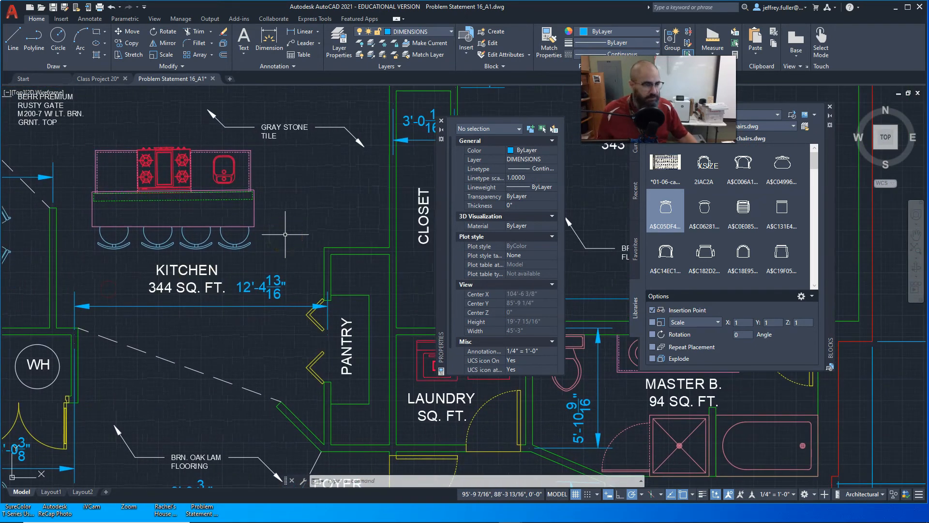
{"action": "middle_click_drag", "start_coordinate": [277, 234], "coordinate": [308, 238]}
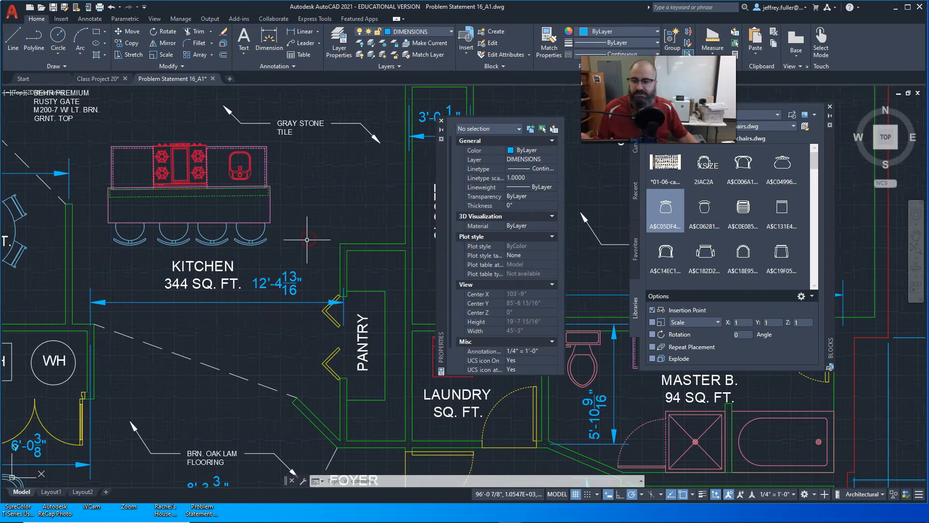
{"action": "scroll", "coordinate": [310, 227], "scroll_direction": "down", "scroll_amount": 7}
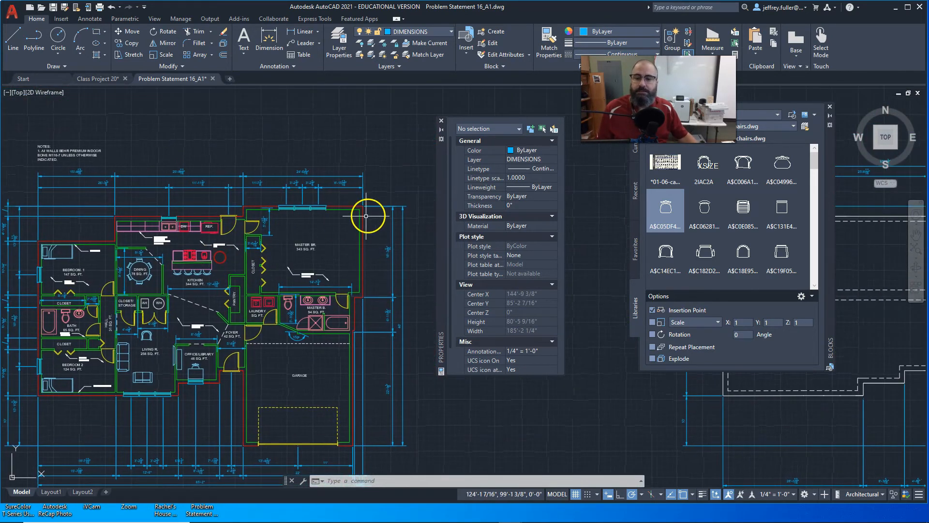
{"action": "middle_click_drag", "start_coordinate": [335, 236], "coordinate": [349, 236]}
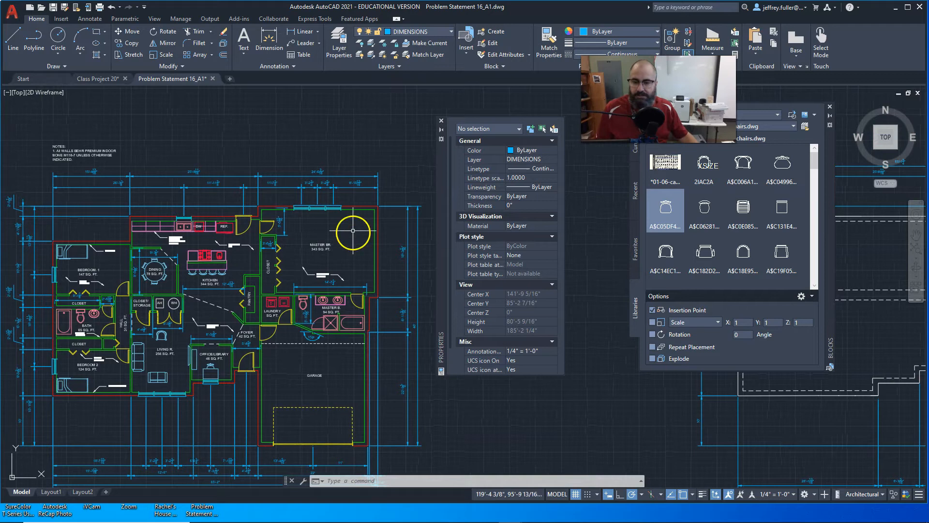
Review the Level 1 floor plan's title and total square footage note in relation to the whole drawing.
{"action": "scroll", "coordinate": [302, 250], "scroll_direction": "down", "scroll_amount": 2}
{"action": "middle_click_drag", "start_coordinate": [318, 254], "coordinate": [294, 208]}
{"action": "middle_click_drag", "start_coordinate": [306, 275], "coordinate": [317, 263]}
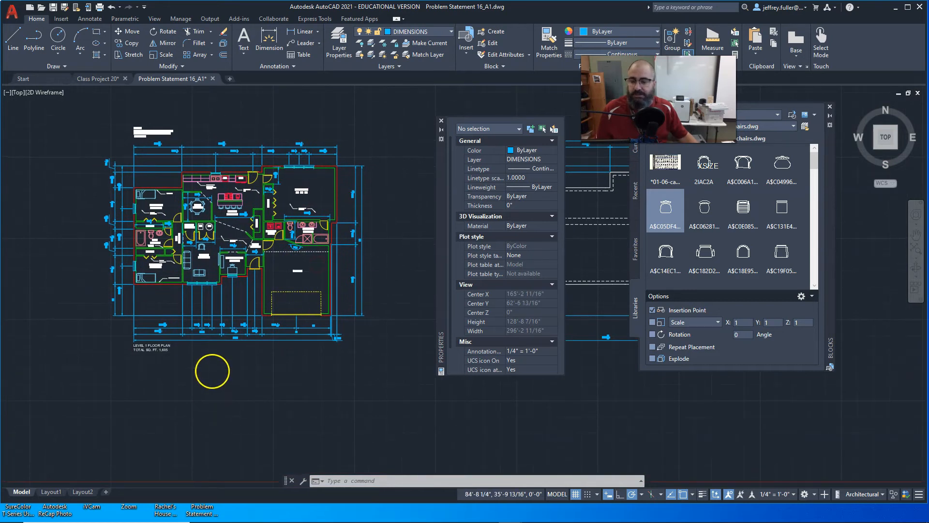
{"action": "scroll", "coordinate": [212, 372], "scroll_direction": "up", "scroll_amount": 5}
{"action": "middle_click_drag", "start_coordinate": [212, 371], "coordinate": [384, 344]}
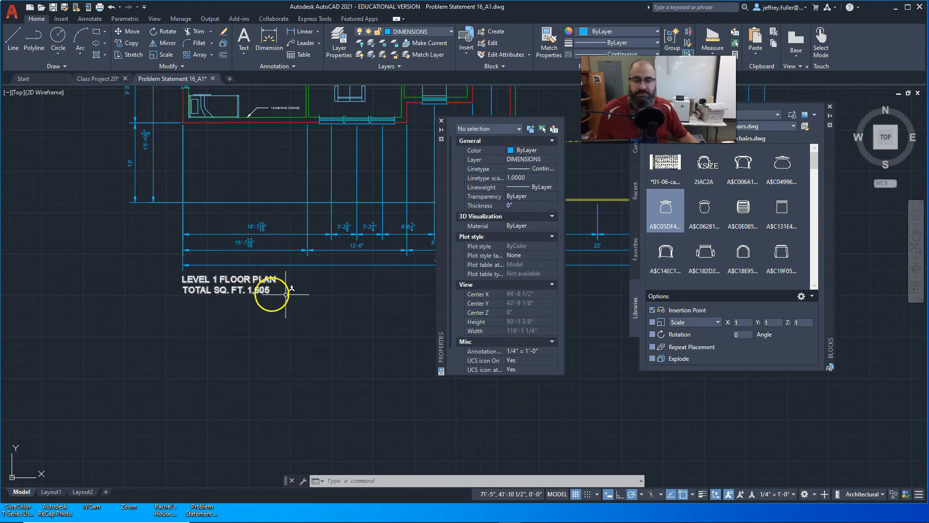
{"action": "scroll", "coordinate": [302, 303], "scroll_direction": "down", "scroll_amount": 3}
{"action": "middle_click_drag", "start_coordinate": [346, 311], "coordinate": [269, 325]}
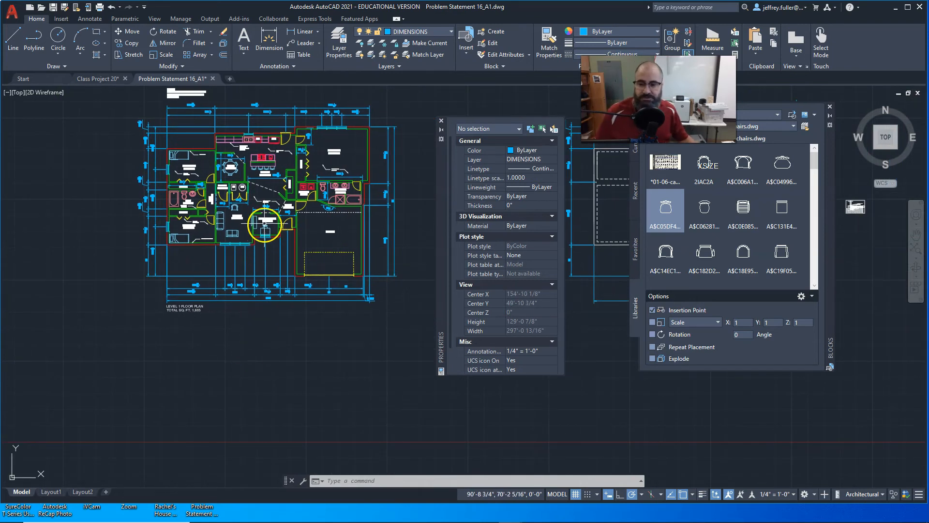
{"action": "scroll", "coordinate": [257, 222], "scroll_direction": "up", "scroll_amount": 5}
{"action": "scroll", "coordinate": [253, 280], "scroll_direction": "down", "scroll_amount": 5}
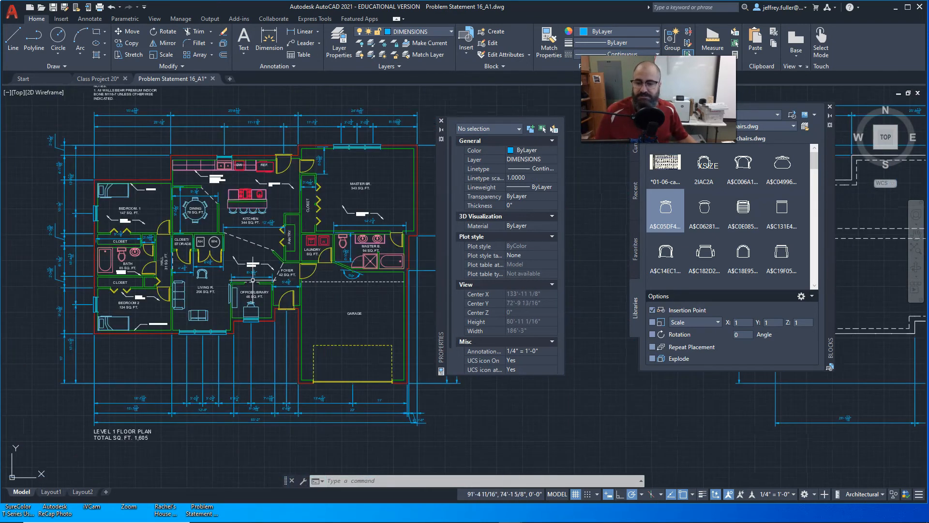
Examine the foundation plan's outline and the dimension strings along its rear side.
{"action": "mouse_move", "coordinate": [338, 328]}
{"action": "middle_mouse_down"}
{"action": "mouse_move", "coordinate": [256, 308]}
{"action": "mouse_move", "coordinate": [217, 285]}
{"action": "middle_mouse_up"}
{"action": "scroll", "coordinate": [255, 308], "scroll_direction": "down", "scroll_amount": 3}
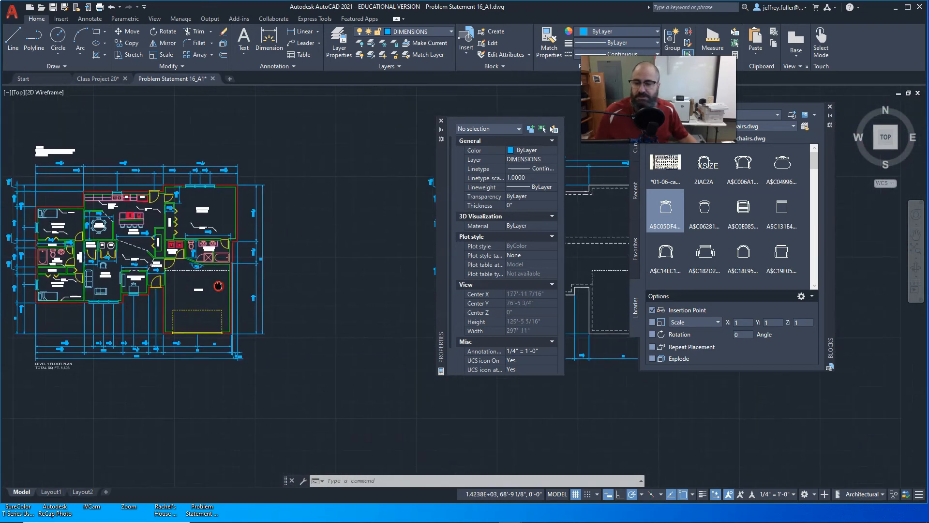
{"action": "mouse_move", "coordinate": [331, 286]}
{"action": "middle_mouse_down"}
{"action": "mouse_move", "coordinate": [161, 279]}
{"action": "mouse_move", "coordinate": [271, 286]}
{"action": "mouse_move", "coordinate": [192, 282]}
{"action": "middle_mouse_up"}
{"action": "mouse_move", "coordinate": [258, 276]}
{"action": "middle_mouse_down"}
{"action": "mouse_move", "coordinate": [267, 257]}
{"action": "mouse_move", "coordinate": [271, 275]}
{"action": "middle_mouse_up"}
{"action": "middle_click_drag", "start_coordinate": [257, 244], "coordinate": [275, 249]}
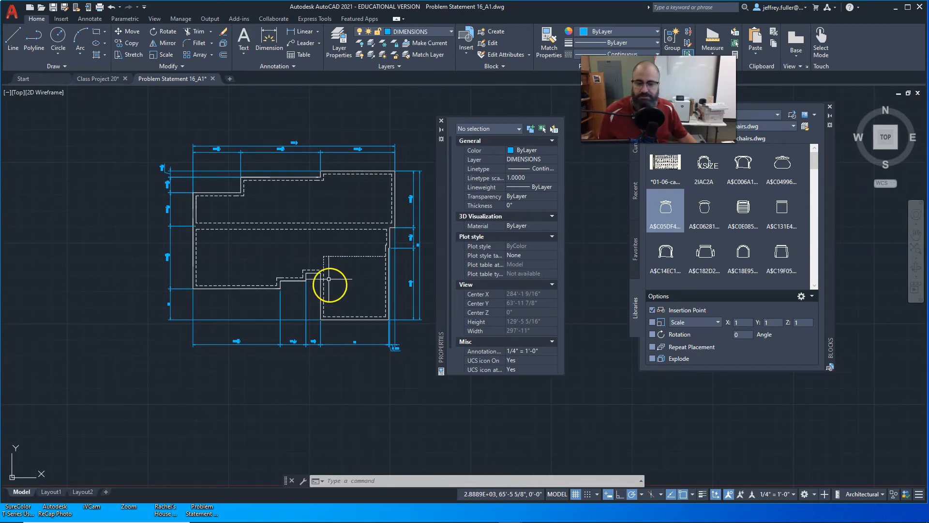
{"action": "middle_click_drag", "start_coordinate": [323, 203], "coordinate": [278, 228]}
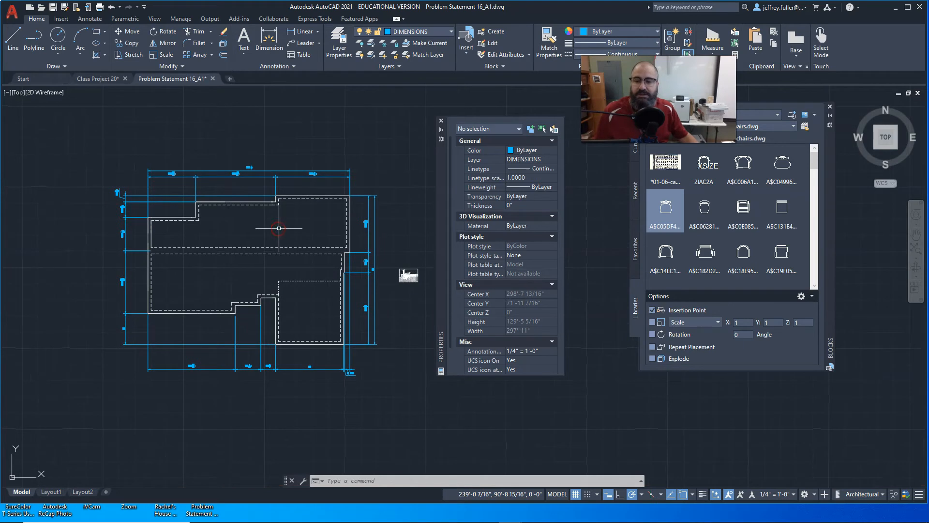
{"action": "scroll", "coordinate": [270, 179], "scroll_direction": "up", "scroll_amount": 3}
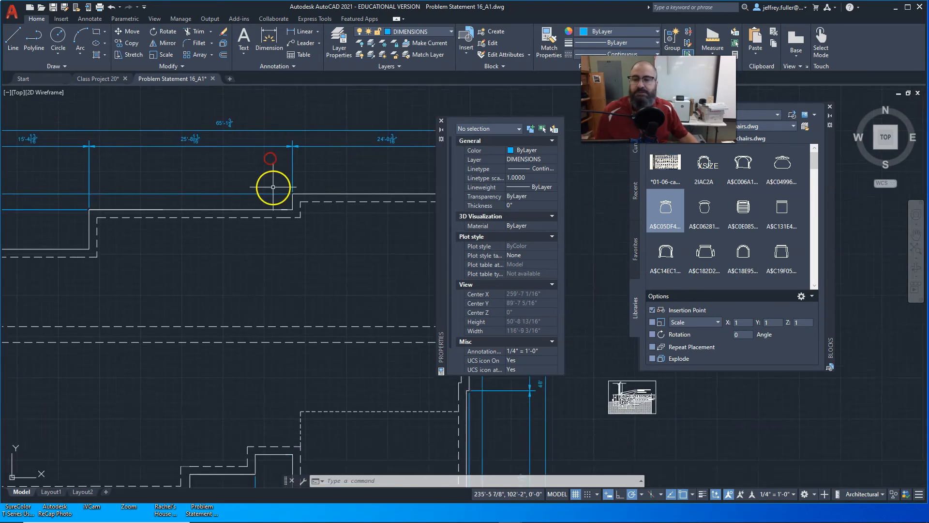
{"action": "middle_click_drag", "start_coordinate": [276, 259], "coordinate": [272, 256]}
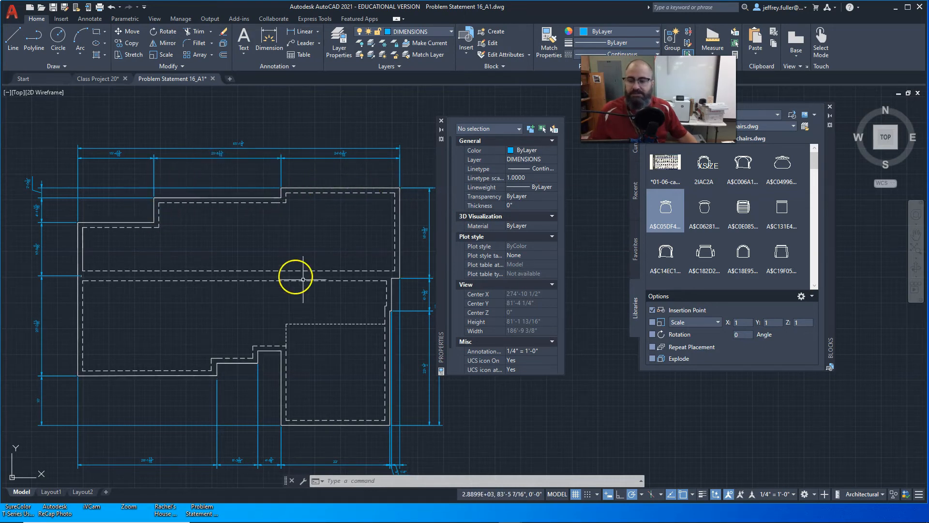
Examine the foundation plan's front and side dimension strings, including where their extension lines meet the stepped corners beside the garage.
{"action": "middle_click_drag", "start_coordinate": [330, 287], "coordinate": [211, 168]}
{"action": "mouse_move", "coordinate": [373, 269]}
{"action": "middle_mouse_down"}
{"action": "mouse_move", "coordinate": [369, 291]}
{"action": "mouse_move", "coordinate": [455, 304]}
{"action": "middle_mouse_up"}
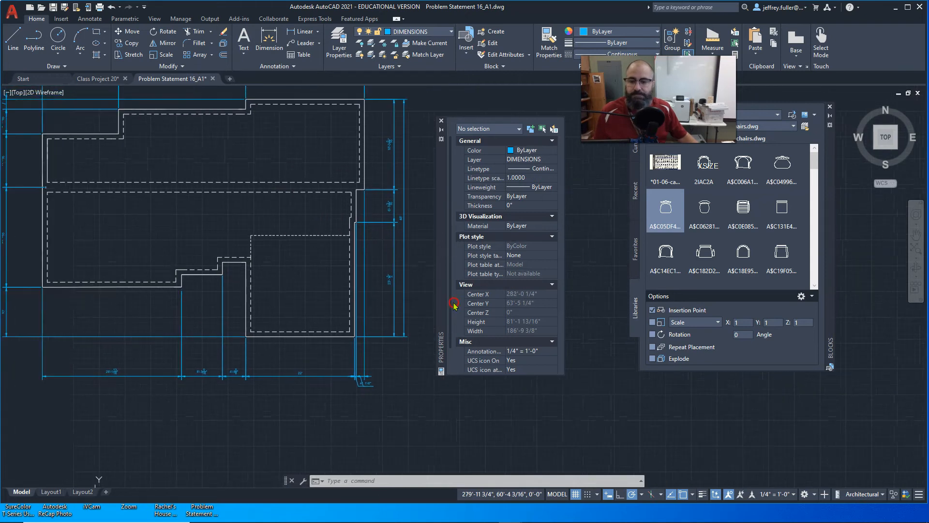
{"action": "middle_click_drag", "start_coordinate": [302, 364], "coordinate": [351, 357]}
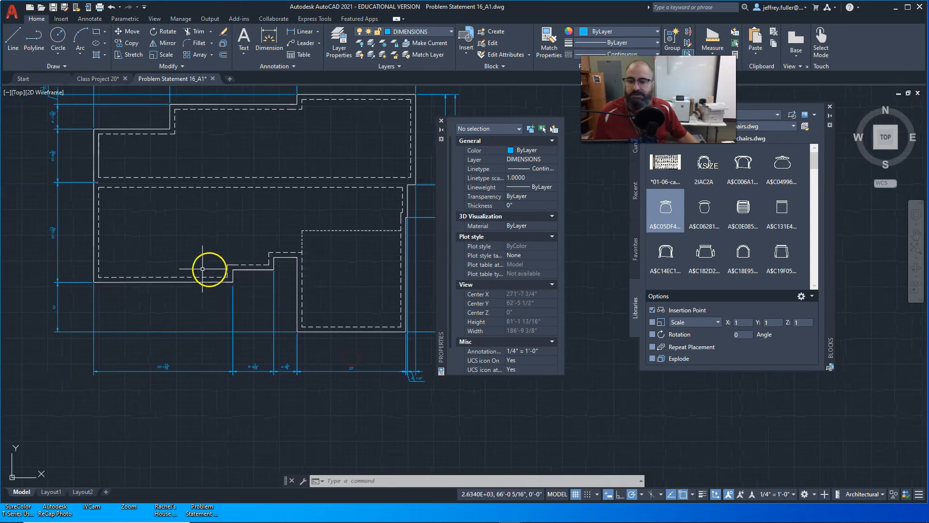
{"action": "middle_click_drag", "start_coordinate": [210, 269], "coordinate": [309, 305]}
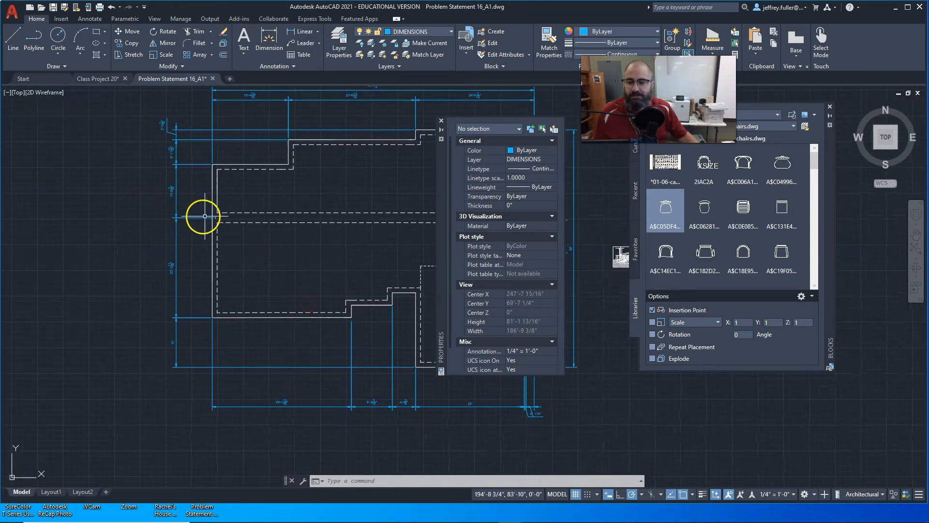
{"action": "middle_click_drag", "start_coordinate": [226, 219], "coordinate": [141, 218]}
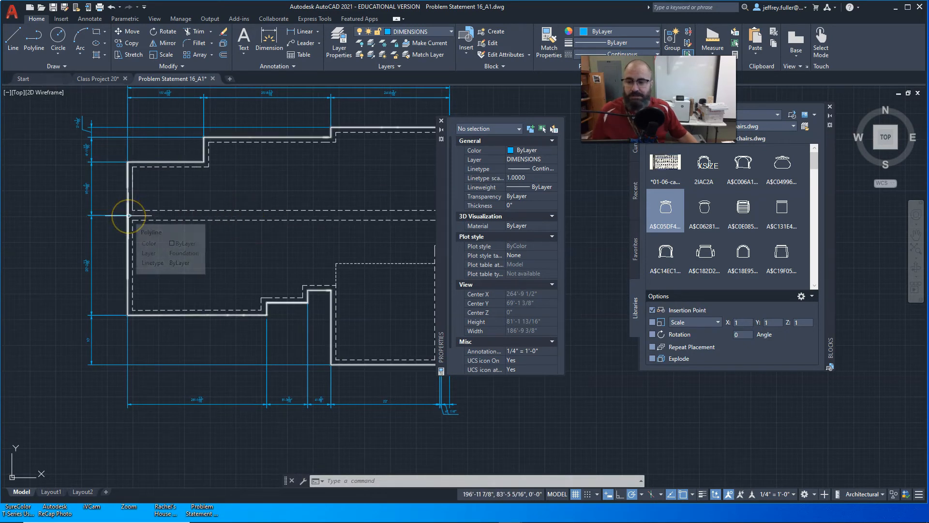
{"action": "middle_click_drag", "start_coordinate": [270, 241], "coordinate": [88, 241]}
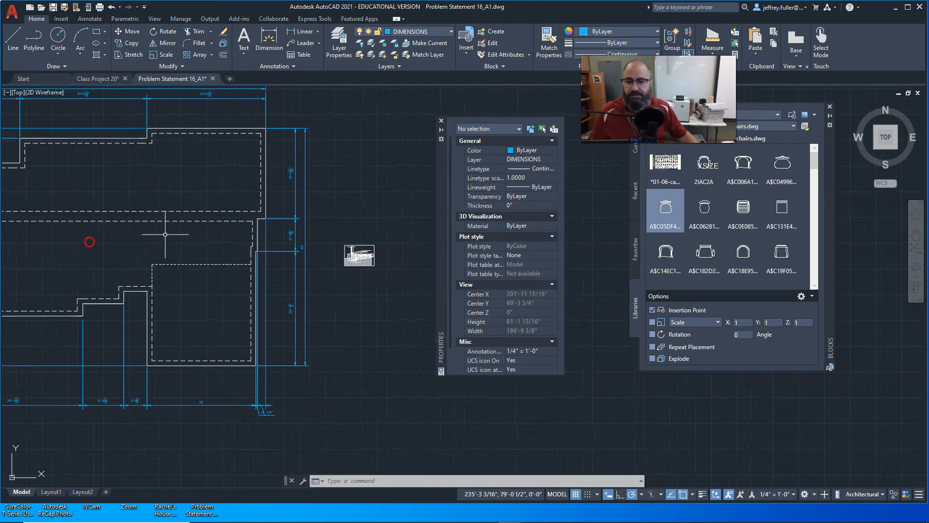
{"action": "scroll", "coordinate": [282, 218], "scroll_direction": "up", "scroll_amount": 4}
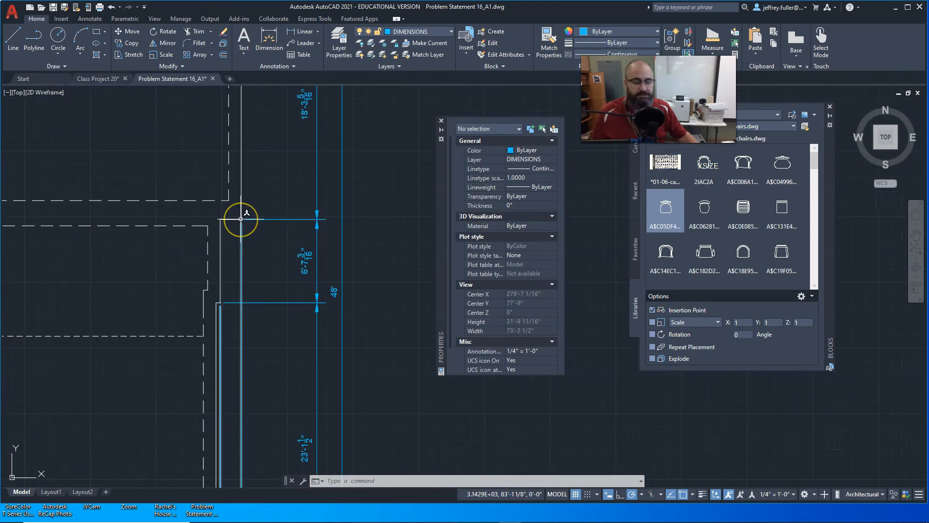
{"action": "scroll", "coordinate": [265, 238], "scroll_direction": "down", "scroll_amount": 2}
{"action": "middle_click_drag", "start_coordinate": [252, 262], "coordinate": [385, 238]}
{"action": "scroll", "coordinate": [181, 260], "scroll_direction": "down", "scroll_amount": 4}
{"action": "middle_click_drag", "start_coordinate": [182, 259], "coordinate": [264, 254]}
{"action": "scroll", "coordinate": [243, 252], "scroll_direction": "up", "scroll_amount": 2}
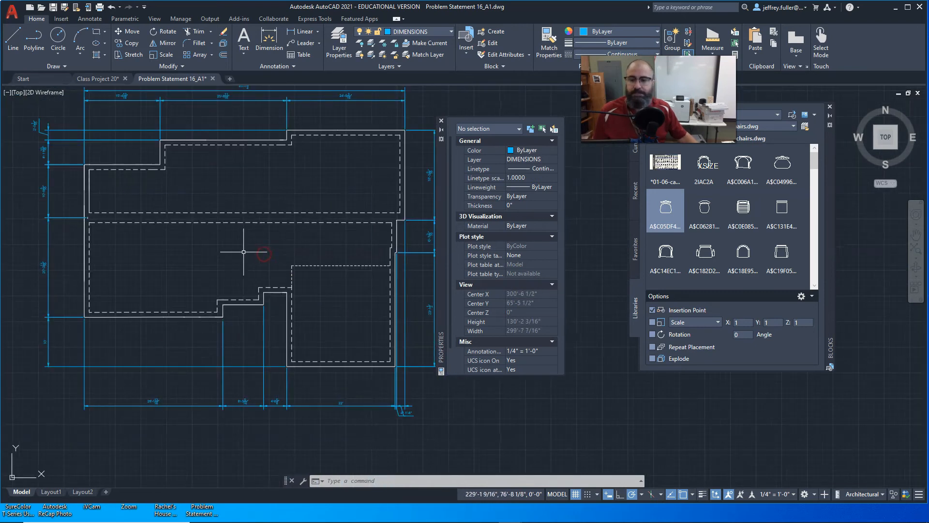
{"action": "scroll", "coordinate": [243, 252], "scroll_direction": "down", "scroll_amount": 2}
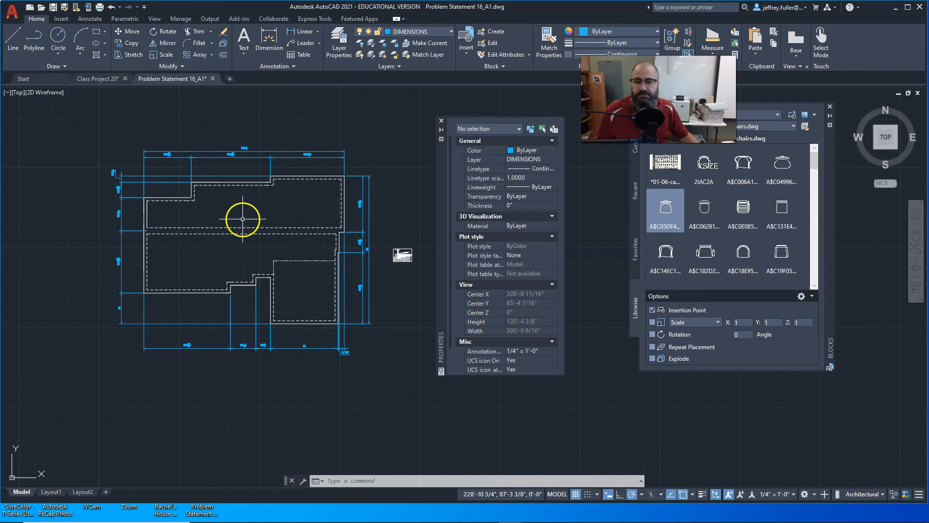
Select the overall garage width dimension along the front of the Level 1 floor plan and check its placement in the exterior dimension strings.
{"action": "scroll", "coordinate": [250, 216], "scroll_direction": "down", "scroll_amount": 4}
{"action": "middle_click_drag", "start_coordinate": [46, 255], "coordinate": [285, 259]}
{"action": "scroll", "coordinate": [343, 256], "scroll_direction": "up", "scroll_amount": 8}
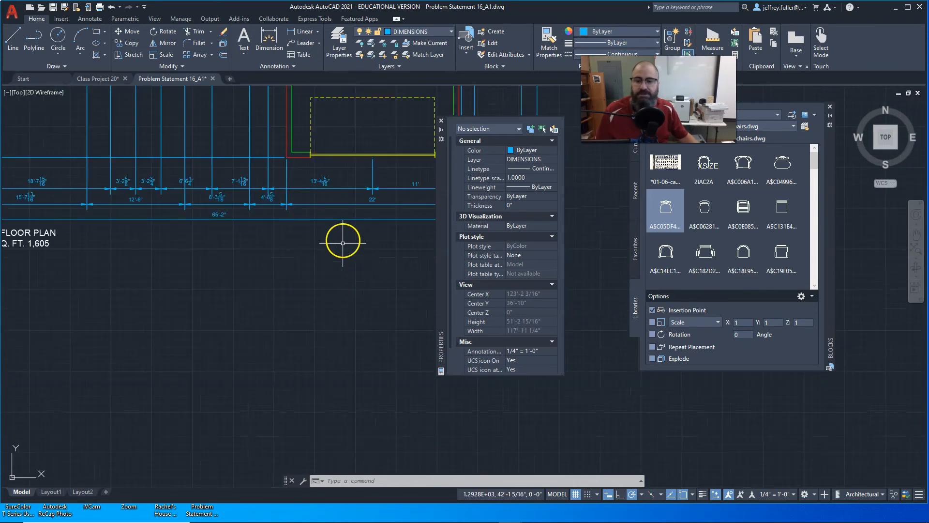
{"action": "left_click", "coordinate": [334, 201]}
{"action": "scroll", "coordinate": [357, 321], "scroll_direction": "down", "scroll_amount": 3}
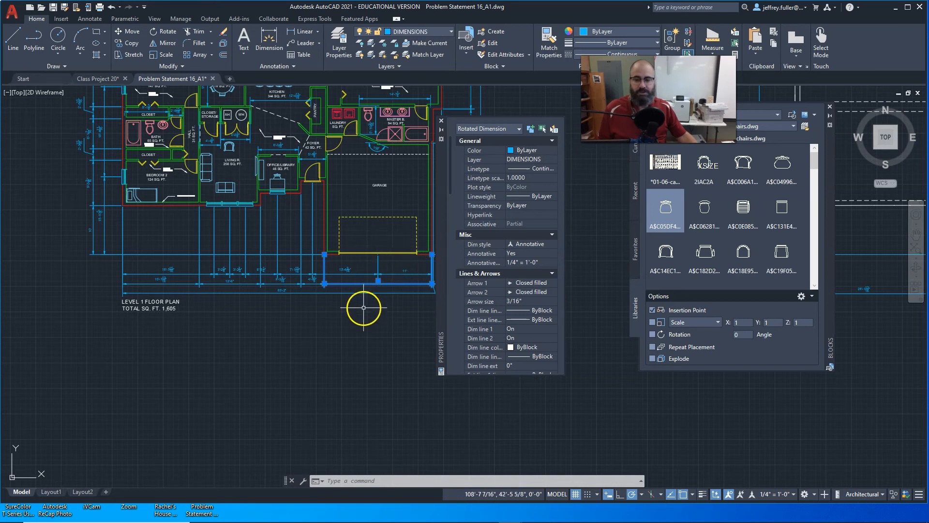
{"action": "scroll", "coordinate": [365, 308], "scroll_direction": "down", "scroll_amount": 5}
{"action": "middle_click_drag", "start_coordinate": [365, 308], "coordinate": [233, 334]}
{"action": "mouse_move", "coordinate": [321, 375]}
{"action": "middle_mouse_down"}
{"action": "mouse_move", "coordinate": [320, 367]}
{"action": "mouse_move", "coordinate": [236, 372]}
{"action": "mouse_move", "coordinate": [356, 378]}
{"action": "middle_mouse_up"}
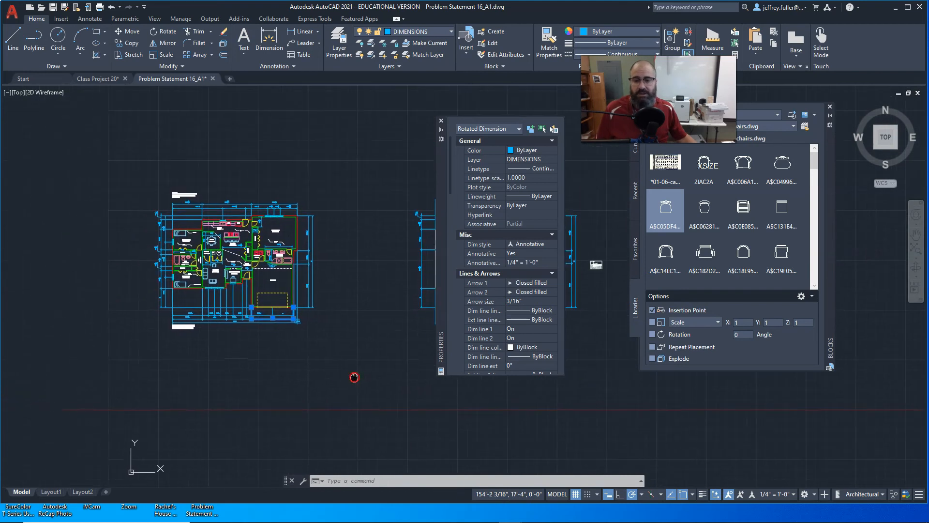
{"action": "scroll", "coordinate": [345, 359], "scroll_direction": "up", "scroll_amount": 5}
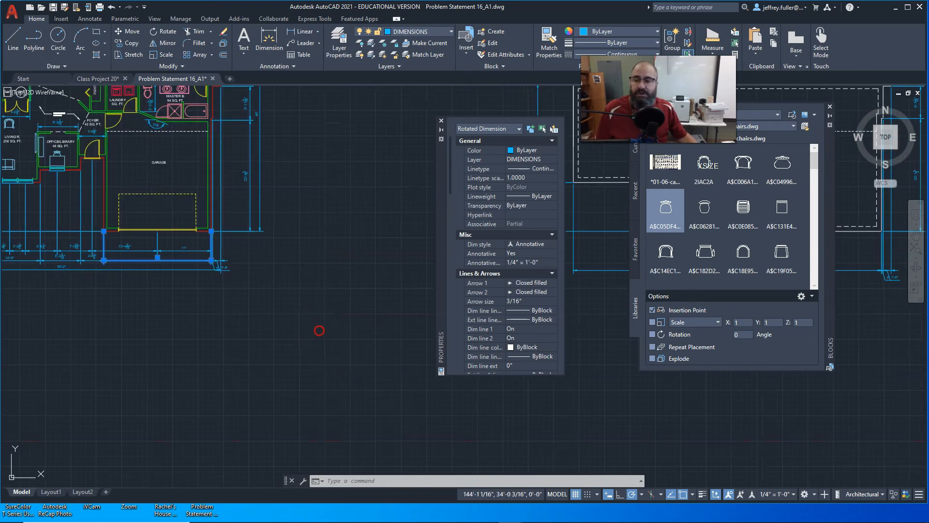
{"action": "middle_click_drag", "start_coordinate": [318, 330], "coordinate": [369, 429]}
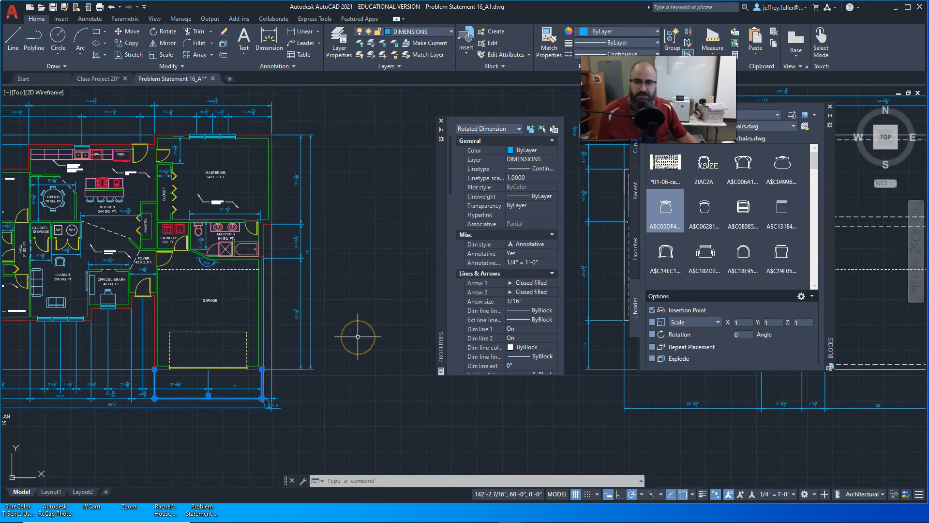
Draw an 8' horizontal line outward from the Master Bedroom's exterior side wall, starting about 5'-4" below its rear corner.
{"action": "scroll", "coordinate": [360, 334], "scroll_direction": "down", "scroll_amount": 2}
{"action": "middle_click_drag", "start_coordinate": [362, 333], "coordinate": [322, 353]}
{"action": "middle_click_drag", "start_coordinate": [338, 254], "coordinate": [304, 256]}
{"action": "left_click", "coordinate": [13, 36]}
{"action": "scroll", "coordinate": [344, 287], "scroll_direction": "up", "scroll_amount": 2}
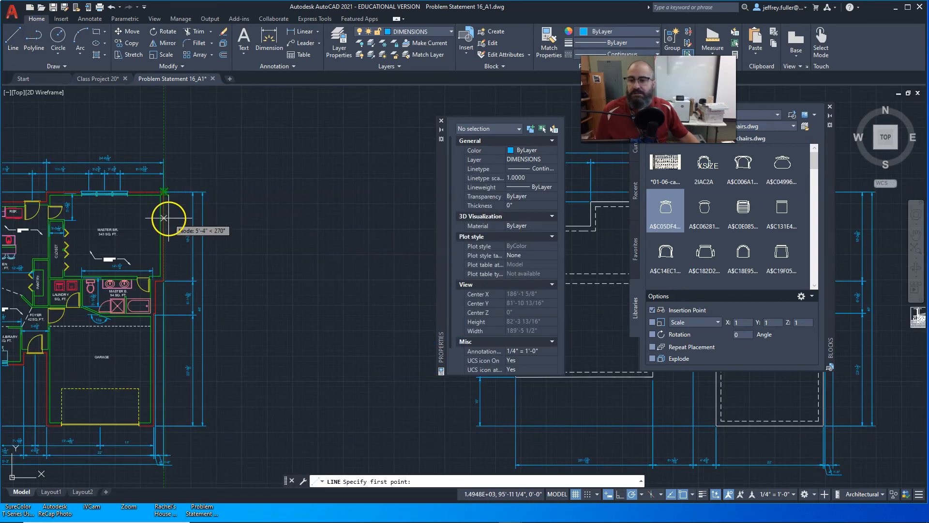
{"action": "left_click", "coordinate": [165, 217]}
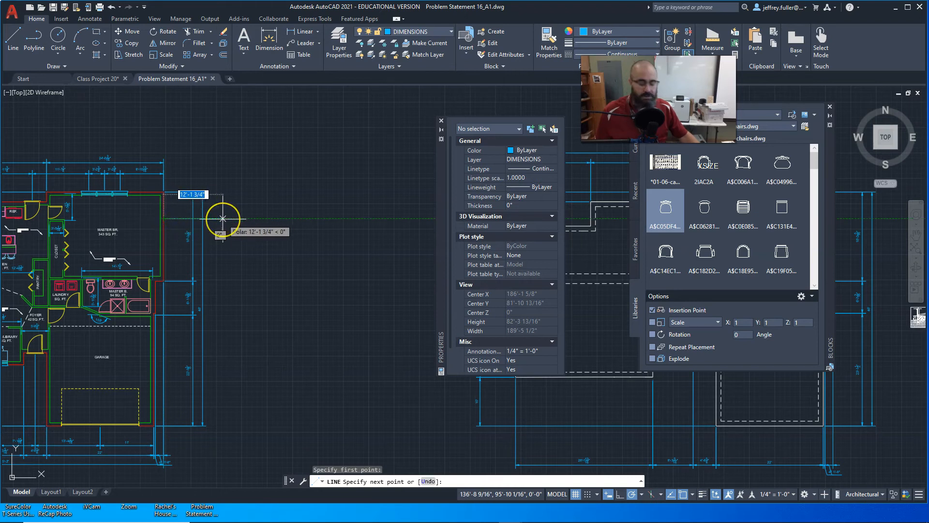
{"action": "type", "text": "8'"}
{"action": "key", "text": "Return"}
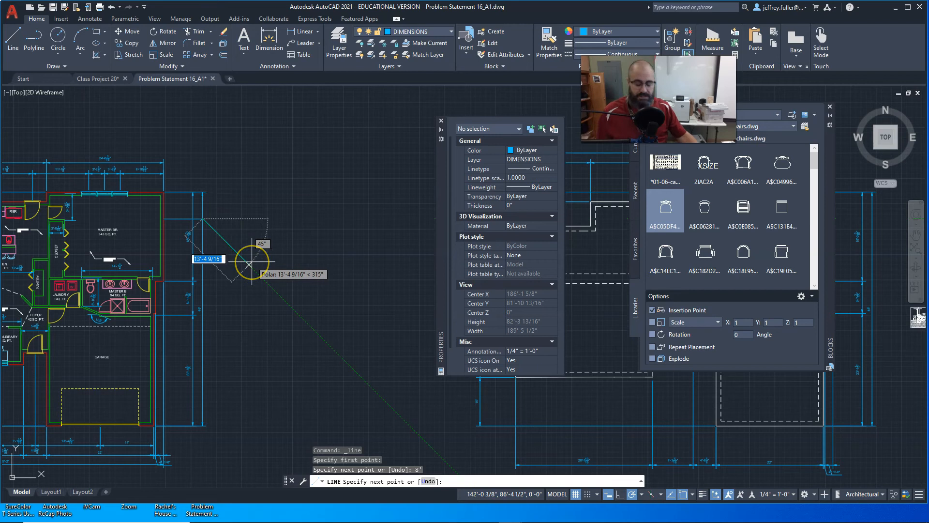
End the Line command and erase the 8' horizontal line outside the Master Bedroom's exterior side wall.
{"action": "key", "text": "Escape"}
{"action": "scroll", "coordinate": [246, 262], "scroll_direction": "up", "scroll_amount": 5}
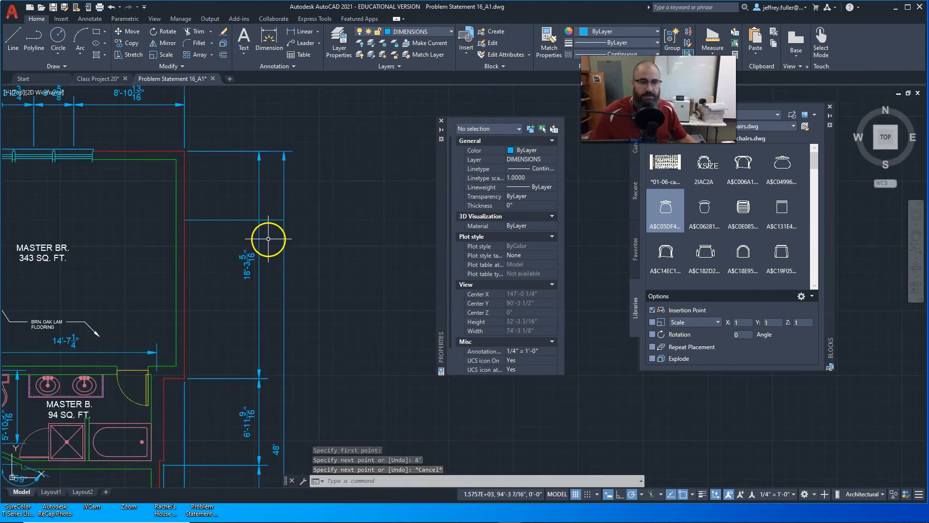
{"action": "left_click", "coordinate": [270, 219]}
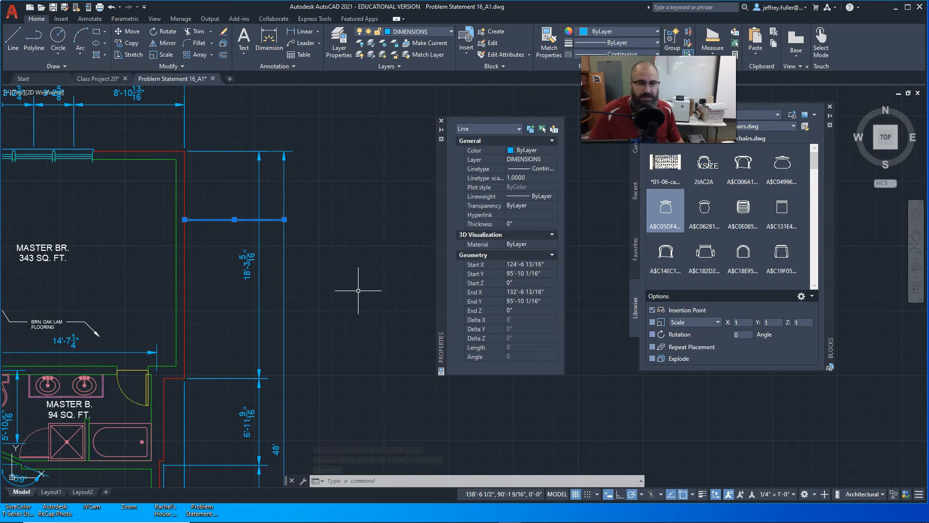
{"action": "key", "text": "Delete"}
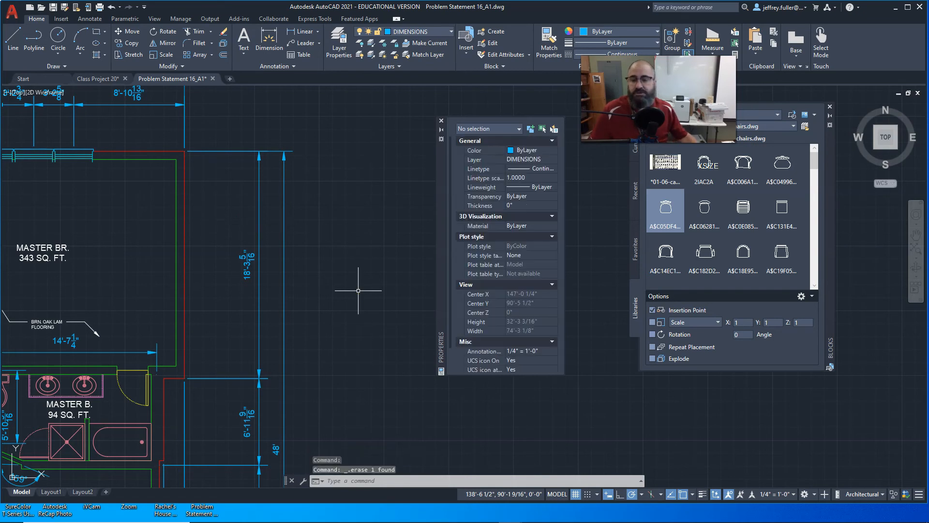
Examine the footing detail beside the foundation plan, including its anchor bolt, mud sill, rebar and compacted gravel notes and depth dimensions.
{"action": "scroll", "coordinate": [340, 293], "scroll_direction": "down", "scroll_amount": 4}
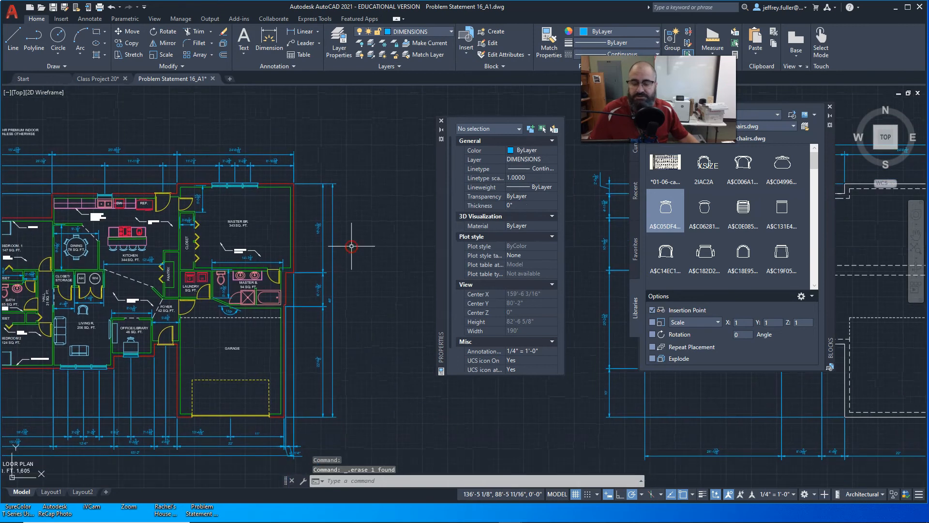
{"action": "middle_click_drag", "start_coordinate": [346, 254], "coordinate": [421, 220]}
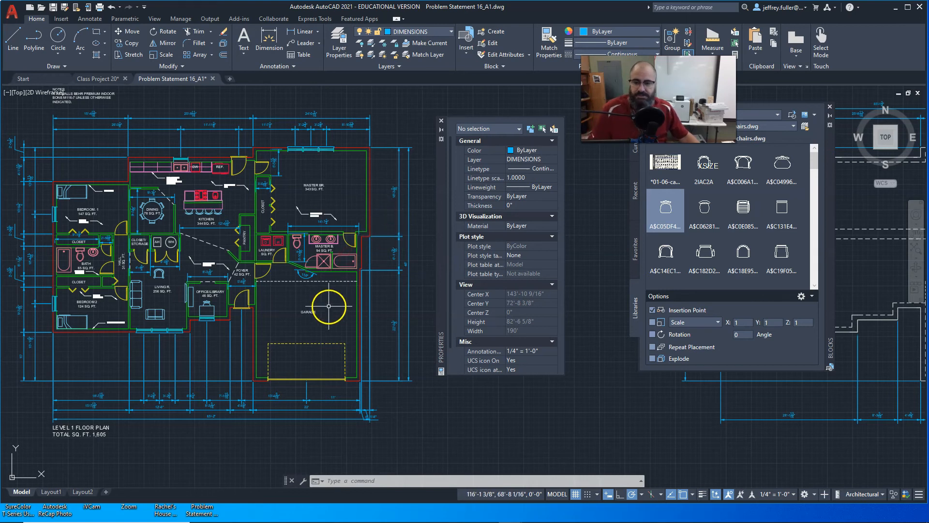
{"action": "middle_click_drag", "start_coordinate": [328, 307], "coordinate": [283, 302]}
{"action": "scroll", "coordinate": [330, 287], "scroll_direction": "down", "scroll_amount": 3}
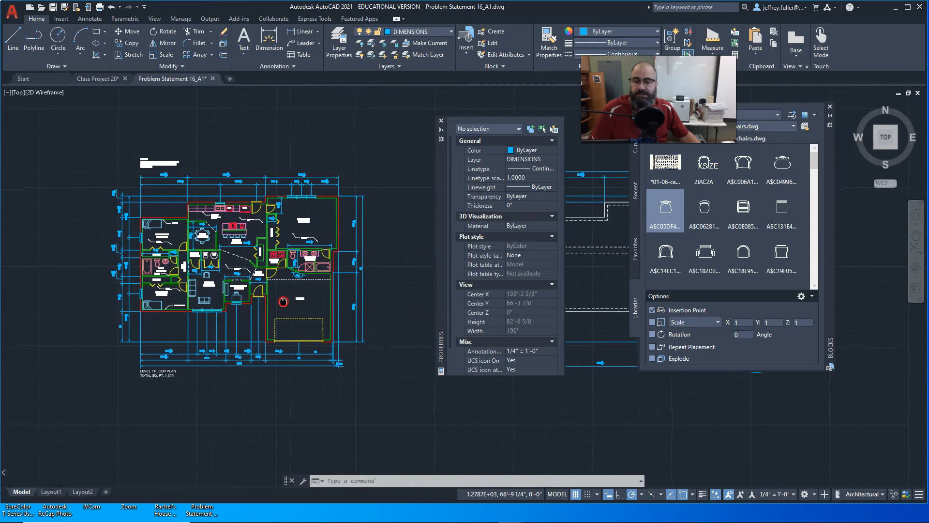
{"action": "mouse_move", "coordinate": [381, 280]}
{"action": "middle_mouse_down"}
{"action": "mouse_move", "coordinate": [276, 261]}
{"action": "mouse_move", "coordinate": [45, 257]}
{"action": "middle_mouse_up"}
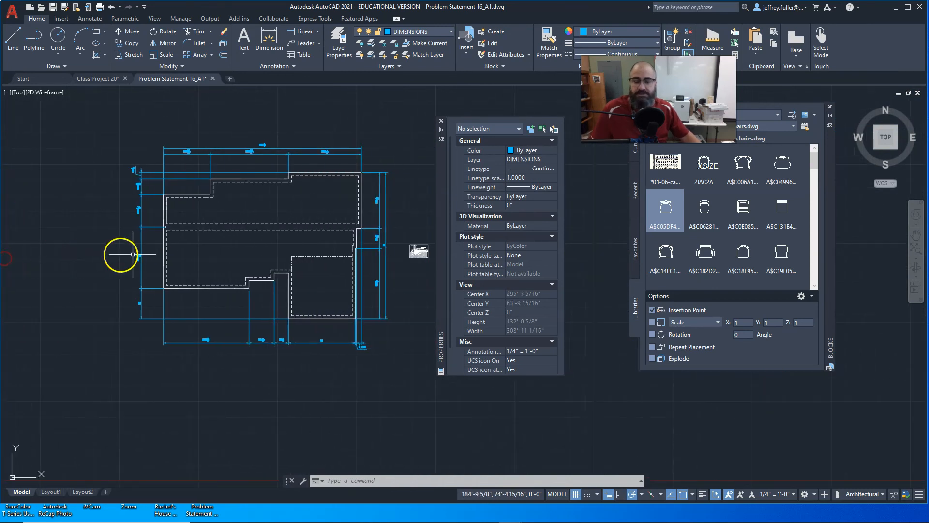
{"action": "scroll", "coordinate": [306, 246], "scroll_direction": "up", "scroll_amount": 2}
{"action": "middle_click_drag", "start_coordinate": [305, 246], "coordinate": [40, 226]}
{"action": "scroll", "coordinate": [204, 221], "scroll_direction": "up", "scroll_amount": 4}
{"action": "scroll", "coordinate": [223, 221], "scroll_direction": "up", "scroll_amount": 3}
{"action": "scroll", "coordinate": [257, 253], "scroll_direction": "up", "scroll_amount": 3}
{"action": "middle_click_drag", "start_coordinate": [257, 253], "coordinate": [205, 141]}
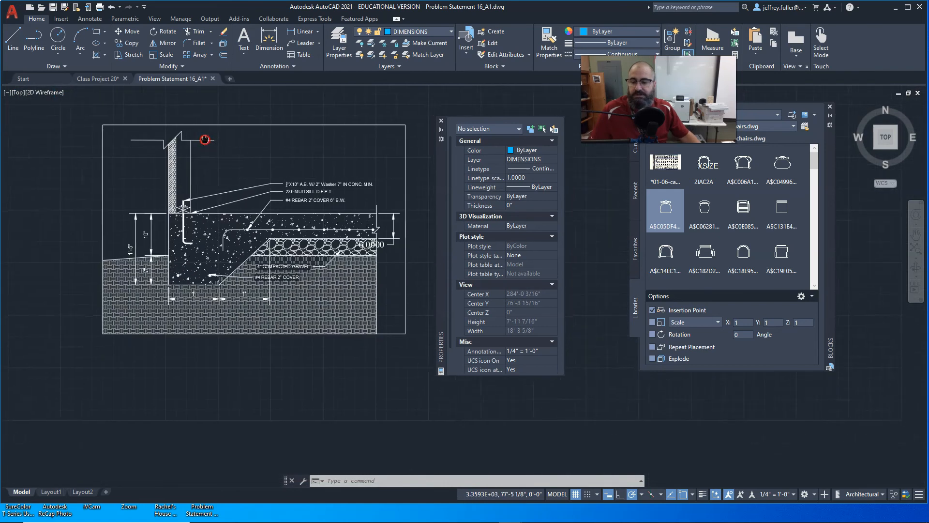
{"action": "scroll", "coordinate": [205, 139], "scroll_direction": "up", "scroll_amount": 2}
{"action": "scroll", "coordinate": [210, 152], "scroll_direction": "down", "scroll_amount": 2}
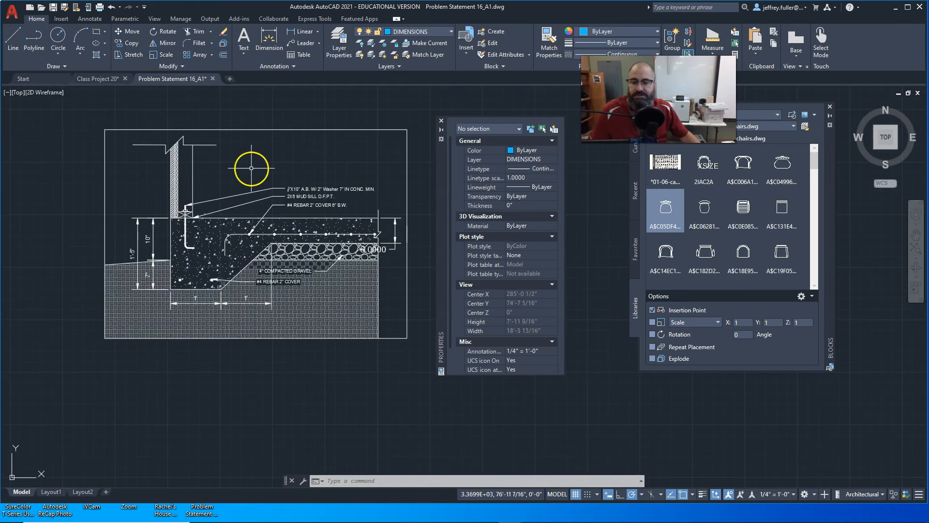
Review the overall arrangement of the Level 1 floor plan, foundation plan and footing detail in model space.
{"action": "scroll", "coordinate": [251, 168], "scroll_direction": "down", "scroll_amount": 6}
{"action": "middle_click_drag", "start_coordinate": [183, 244], "coordinate": [399, 251]}
{"action": "scroll", "coordinate": [142, 259], "scroll_direction": "down", "scroll_amount": 4}
{"action": "middle_click_drag", "start_coordinate": [102, 278], "coordinate": [464, 274]}
{"action": "scroll", "coordinate": [141, 274], "scroll_direction": "down", "scroll_amount": 3}
{"action": "mouse_move", "coordinate": [123, 281]}
{"action": "middle_mouse_down"}
{"action": "mouse_move", "coordinate": [291, 266]}
{"action": "mouse_move", "coordinate": [140, 269]}
{"action": "mouse_move", "coordinate": [202, 276]}
{"action": "middle_mouse_up"}
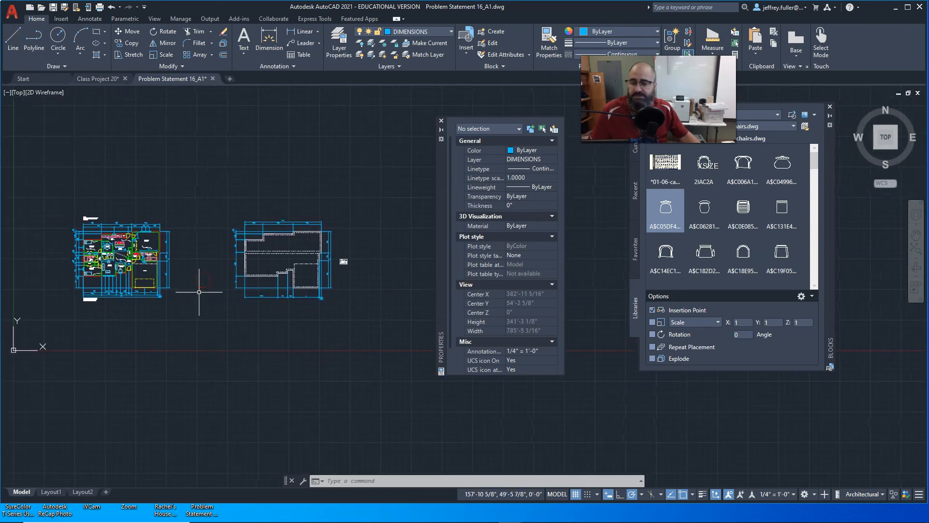
Examine the Level 1 floor plan's room labels, area notes and interior dimensions around the Living Room, Office/Library, Foyer and Kitchen.
{"action": "scroll", "coordinate": [209, 300], "scroll_direction": "up", "scroll_amount": 4}
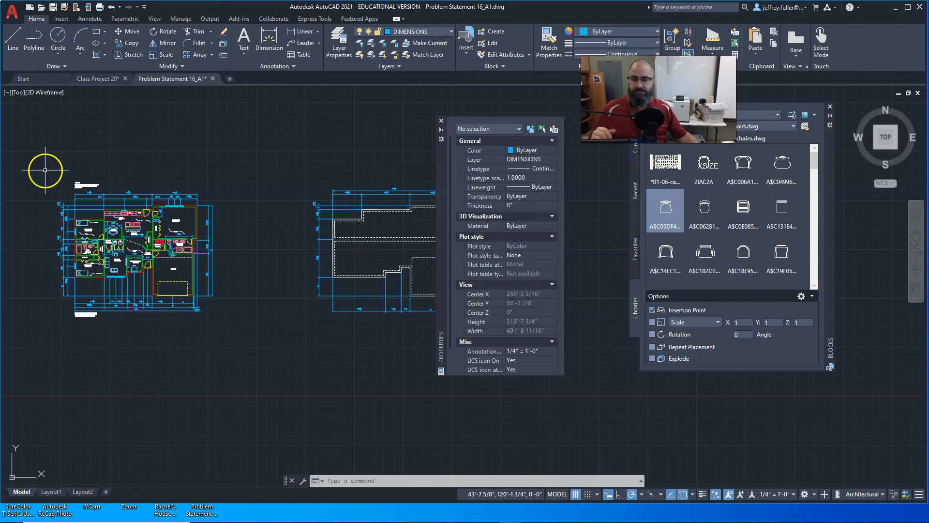
{"action": "scroll", "coordinate": [107, 237], "scroll_direction": "up", "scroll_amount": 4}
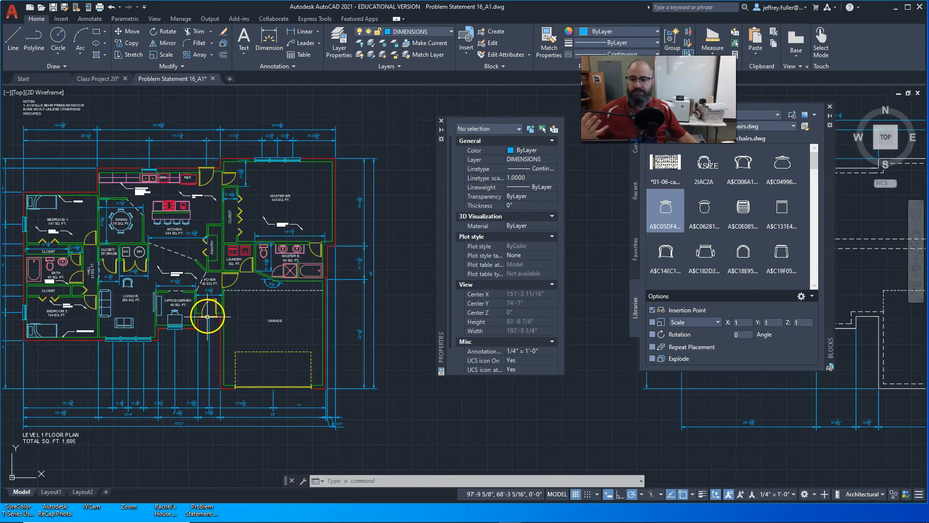
{"action": "mouse_move", "coordinate": [181, 329]}
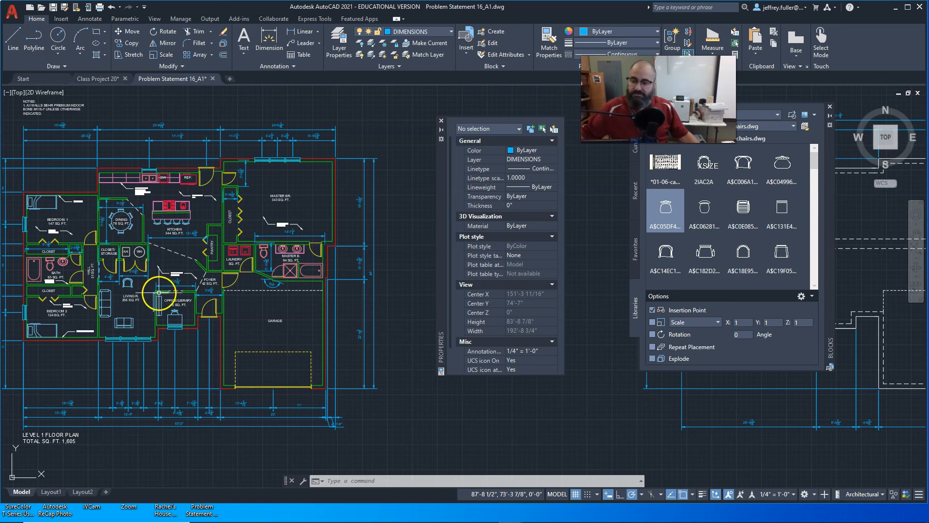
{"action": "middle_click_drag", "start_coordinate": [159, 292], "coordinate": [207, 289]}
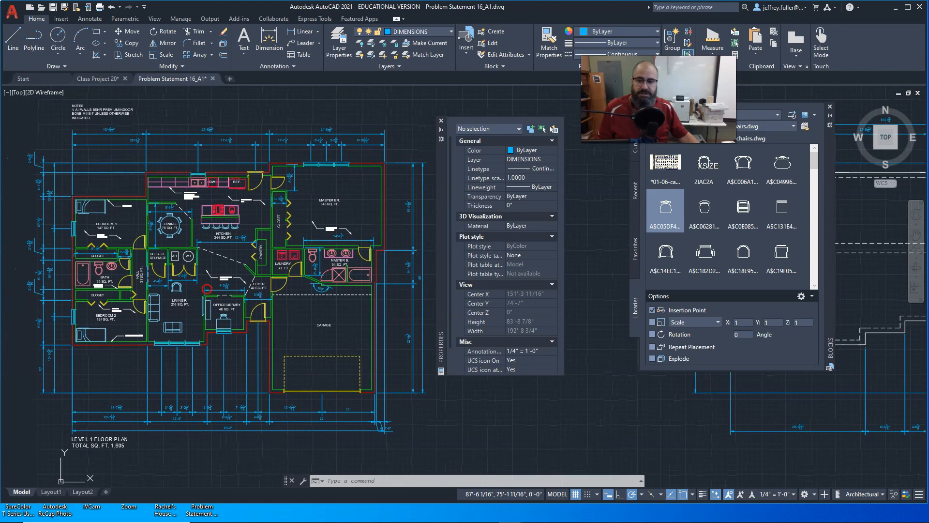
{"action": "scroll", "coordinate": [258, 323], "scroll_direction": "up", "scroll_amount": 2}
{"action": "scroll", "coordinate": [257, 323], "scroll_direction": "down", "scroll_amount": 2}
{"action": "middle_click_drag", "start_coordinate": [271, 332], "coordinate": [287, 321]}
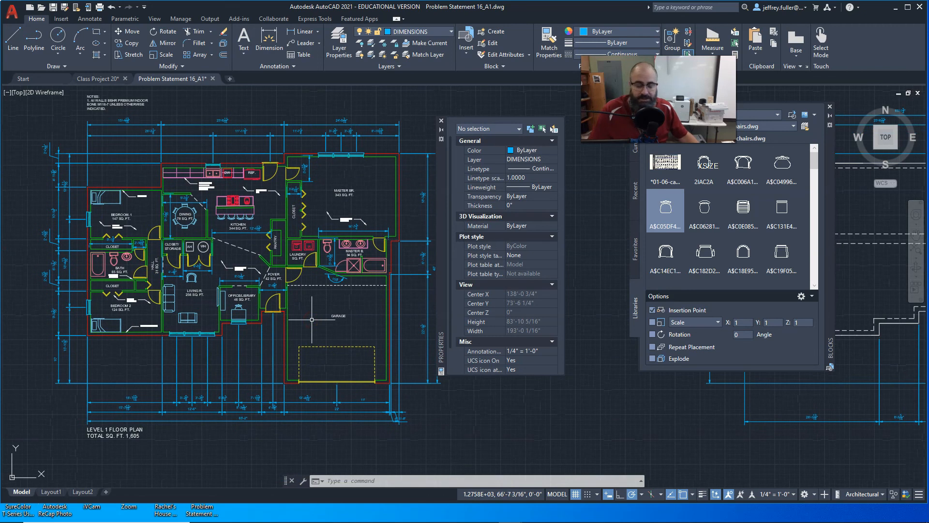
{"action": "middle_click_drag", "start_coordinate": [312, 320], "coordinate": [322, 325]}
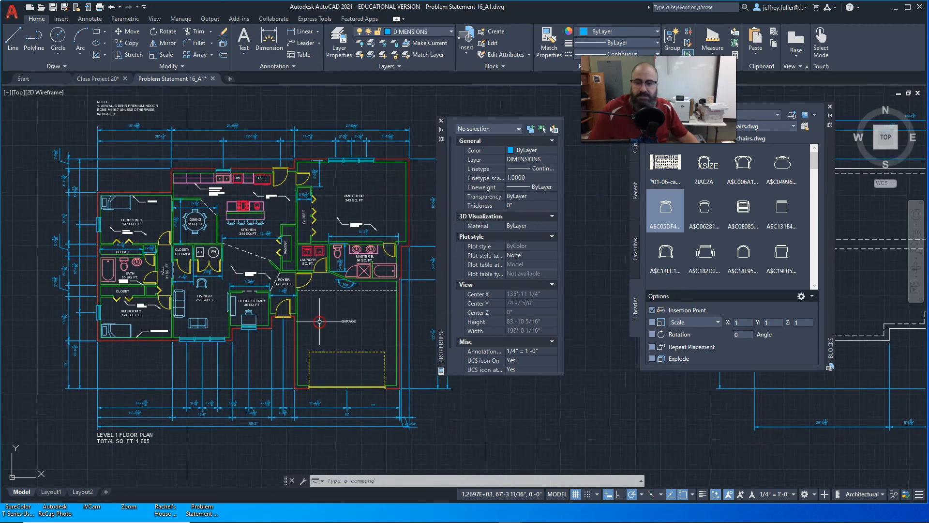
{"action": "scroll", "coordinate": [243, 324], "scroll_direction": "up", "scroll_amount": 2}
{"action": "scroll", "coordinate": [244, 324], "scroll_direction": "up", "scroll_amount": 2}
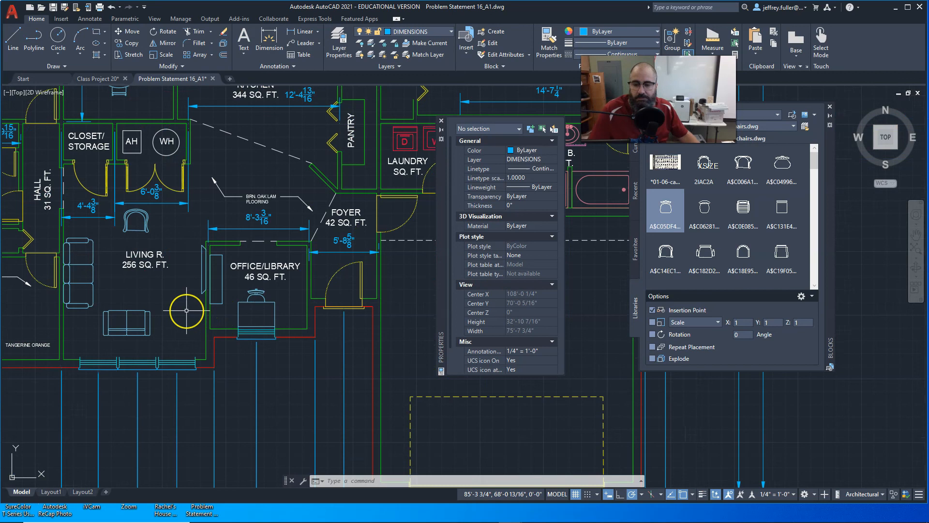
{"action": "middle_click_drag", "start_coordinate": [187, 311], "coordinate": [217, 366]}
{"action": "scroll", "coordinate": [216, 367], "scroll_direction": "up", "scroll_amount": 2}
{"action": "scroll", "coordinate": [216, 366], "scroll_direction": "down", "scroll_amount": 2}
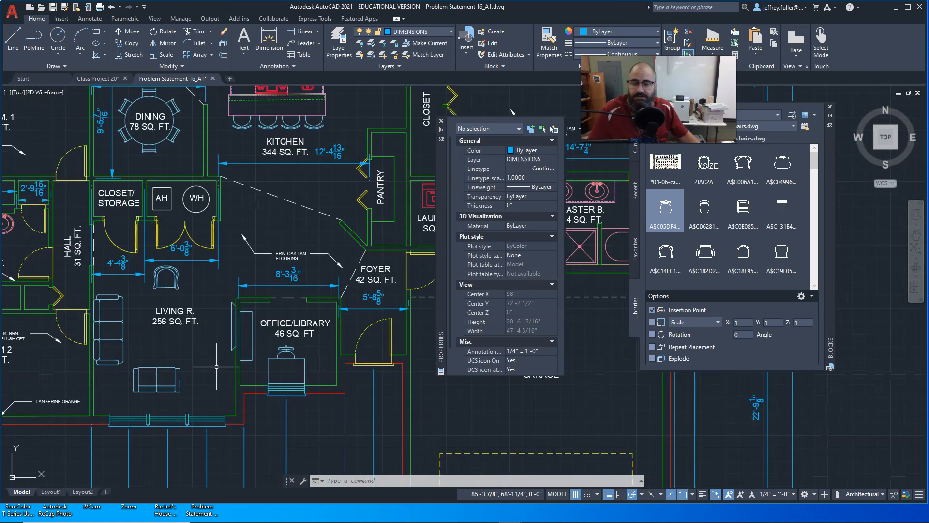
{"action": "scroll", "coordinate": [217, 367], "scroll_direction": "down", "scroll_amount": 2}
{"action": "middle_click_drag", "start_coordinate": [263, 325], "coordinate": [286, 327]}
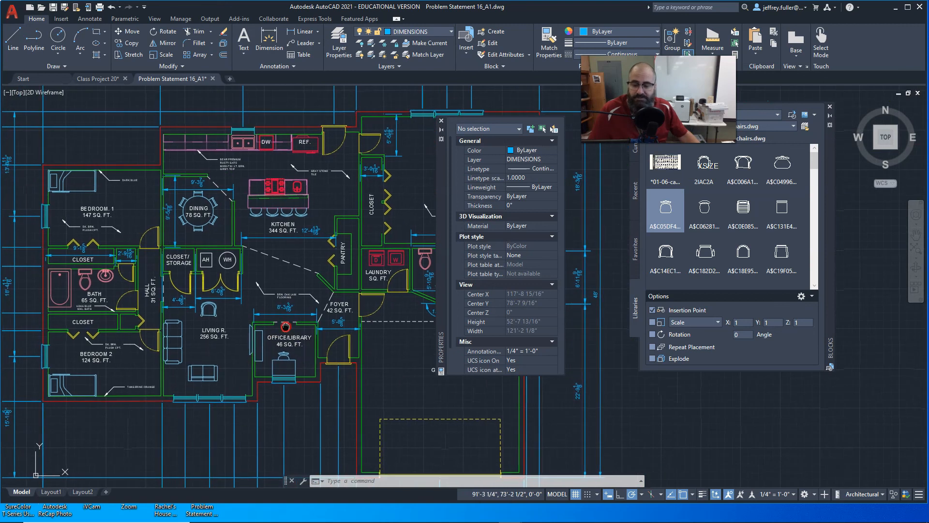
{"action": "scroll", "coordinate": [285, 326], "scroll_direction": "down", "scroll_amount": 2}
{"action": "middle_click_drag", "start_coordinate": [349, 369], "coordinate": [295, 308]}
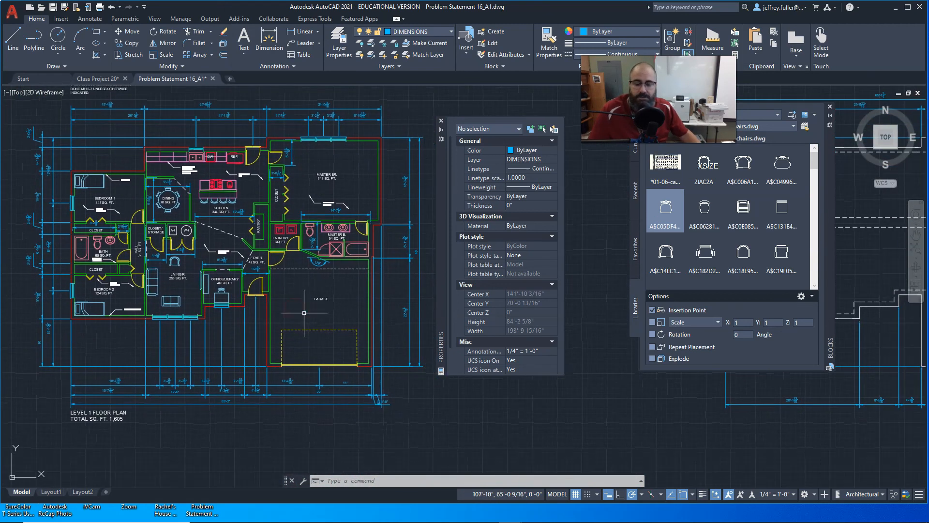
{"action": "left_click", "coordinate": [206, 428]}
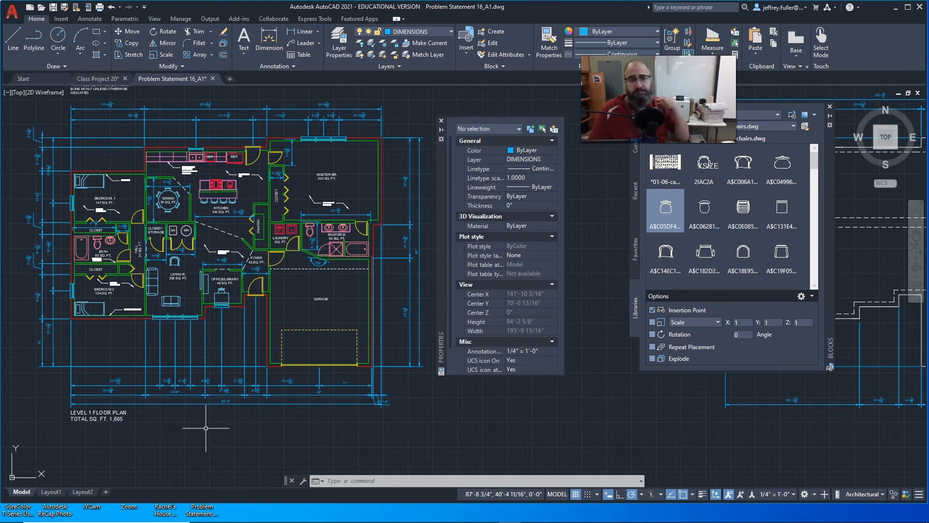
{"action": "left_click", "coordinate": [230, 413]}
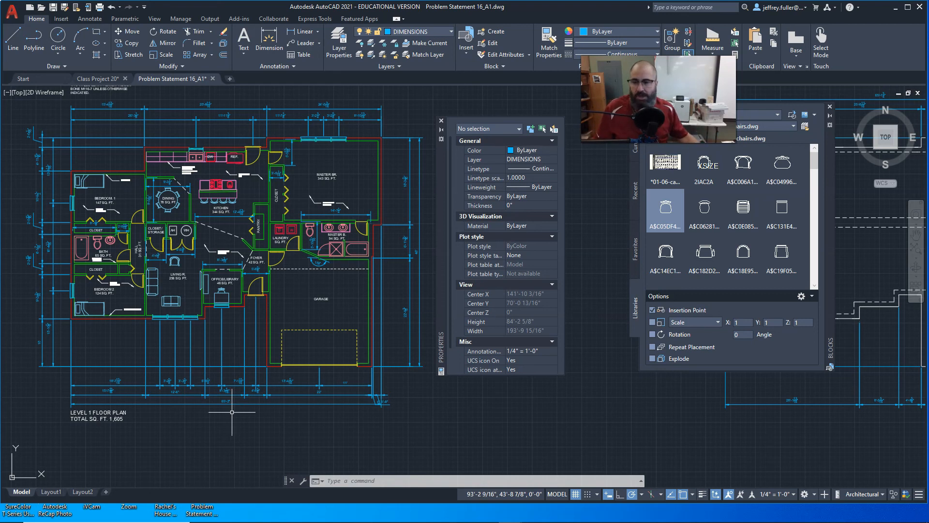
{"action": "middle_click_drag", "start_coordinate": [199, 437], "coordinate": [227, 425]}
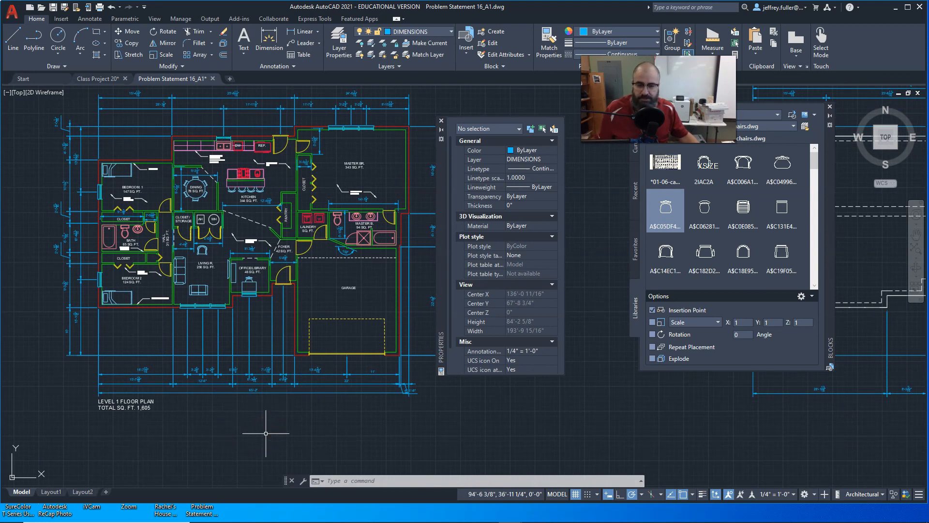
{"action": "scroll", "coordinate": [266, 433], "scroll_direction": "down", "scroll_amount": 2}
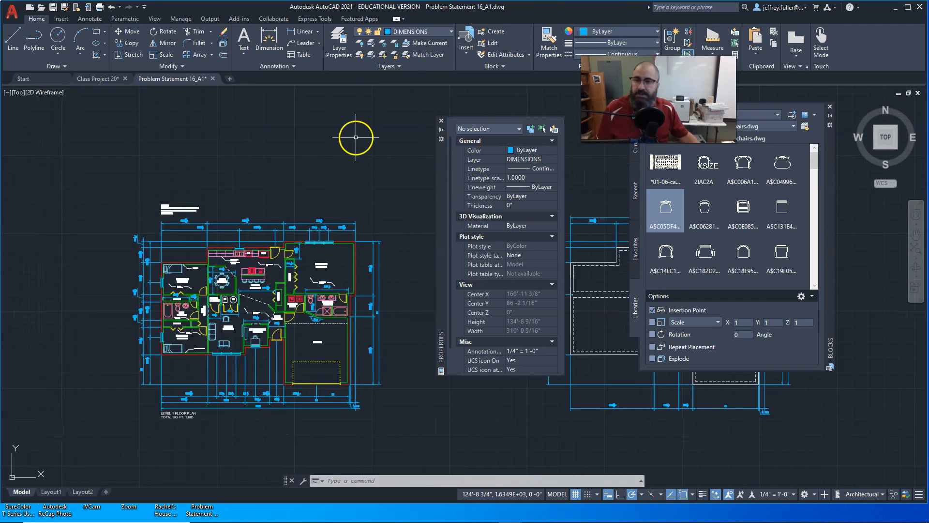
{"action": "mouse_move", "coordinate": [15, 502]}
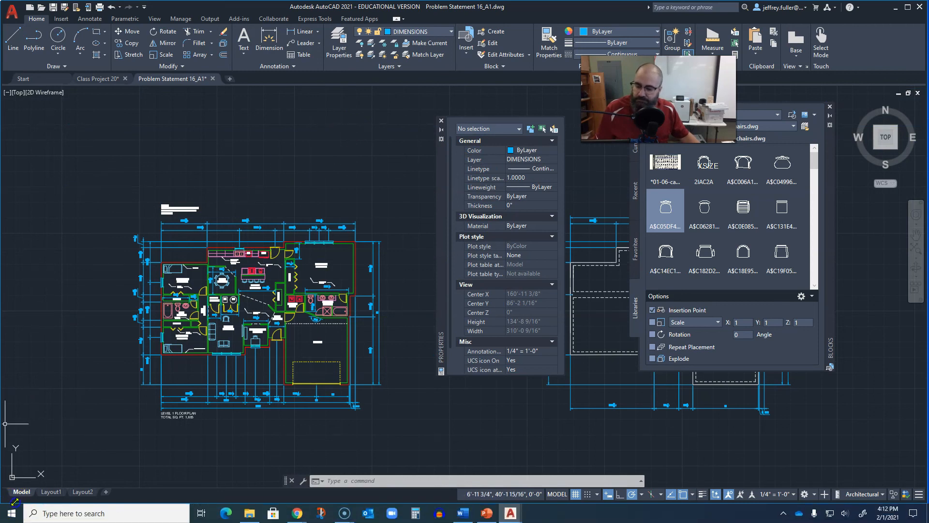